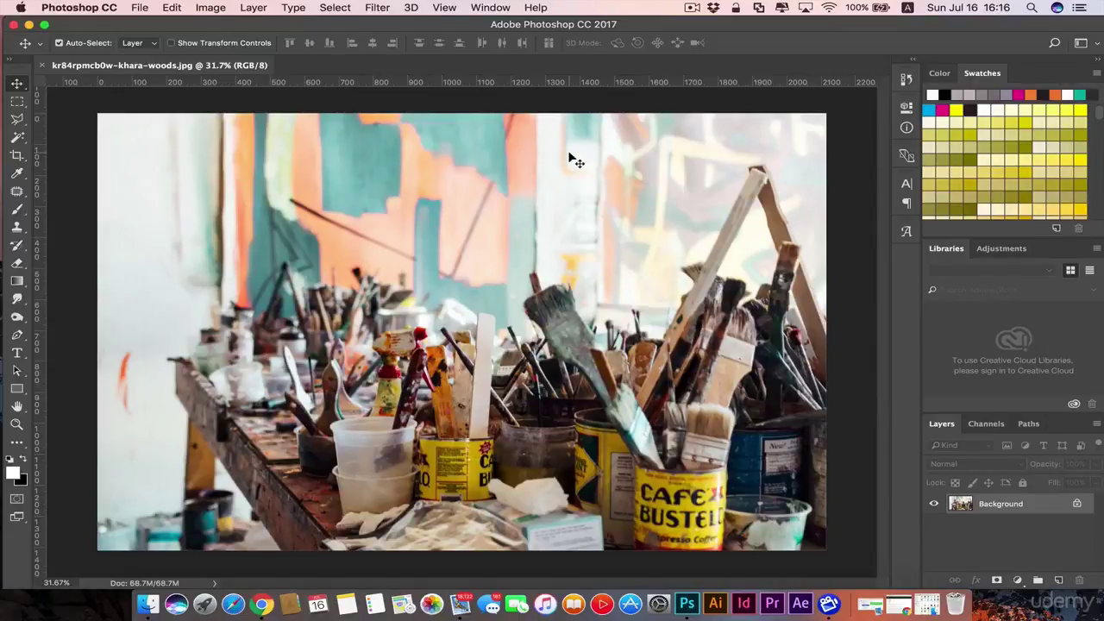
Check the photo's file size and pixel dimensions in its Finder info window, returning to the photo in Photoshop.
scroll(569, 157, down, 4)
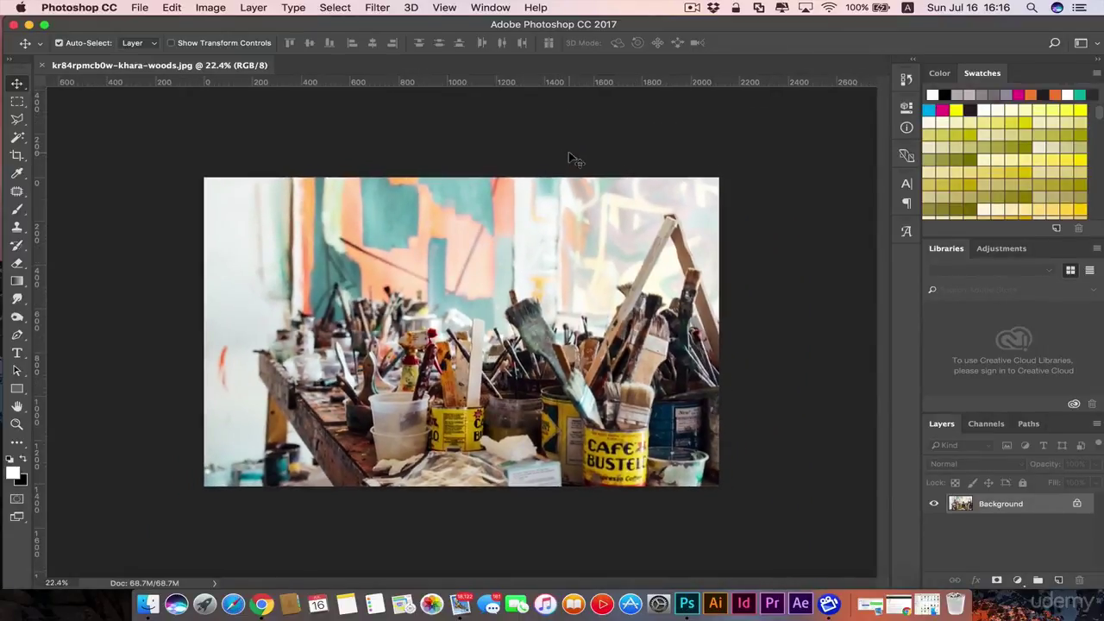
scroll(569, 158, down, 3)
scroll(570, 157, up, 4)
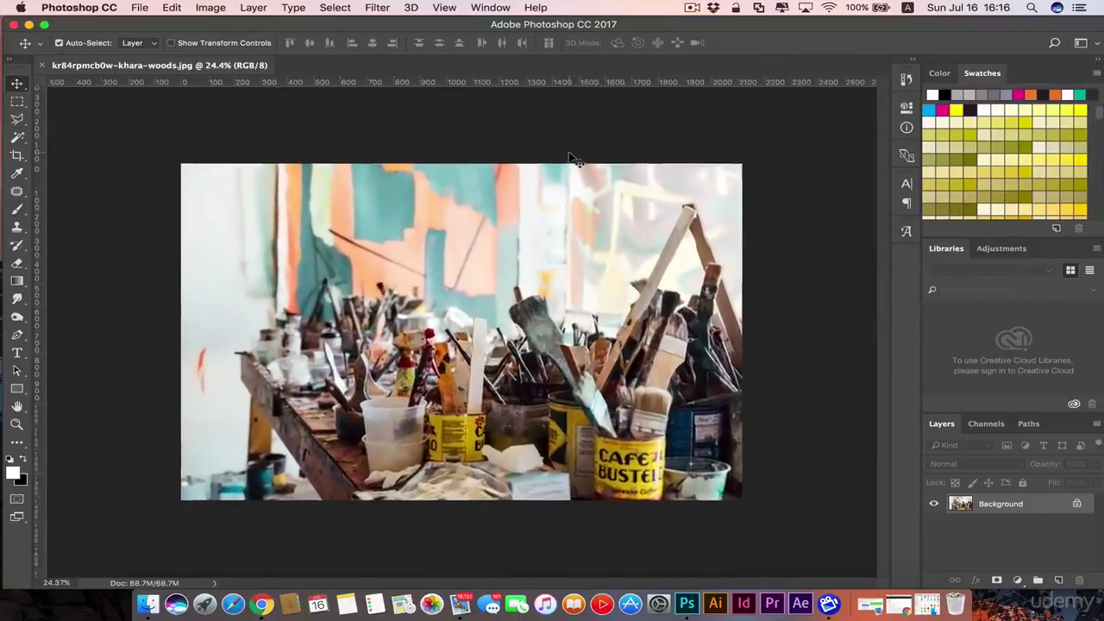
scroll(569, 157, down, 1)
drag(456, 26, 617, 15)
click(115, 31)
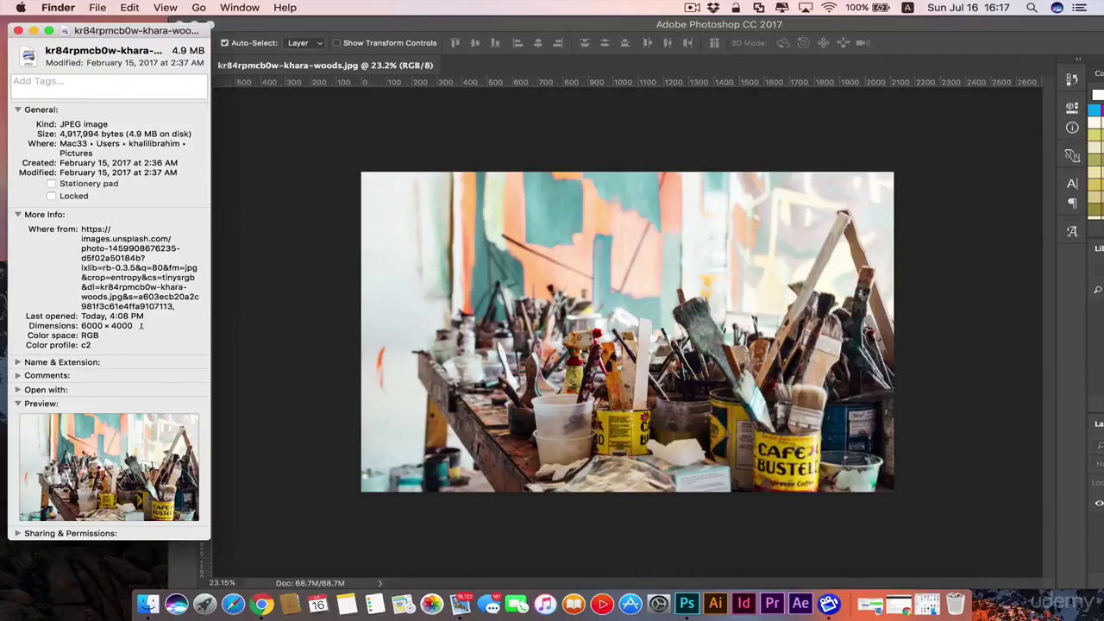
click(417, 26)
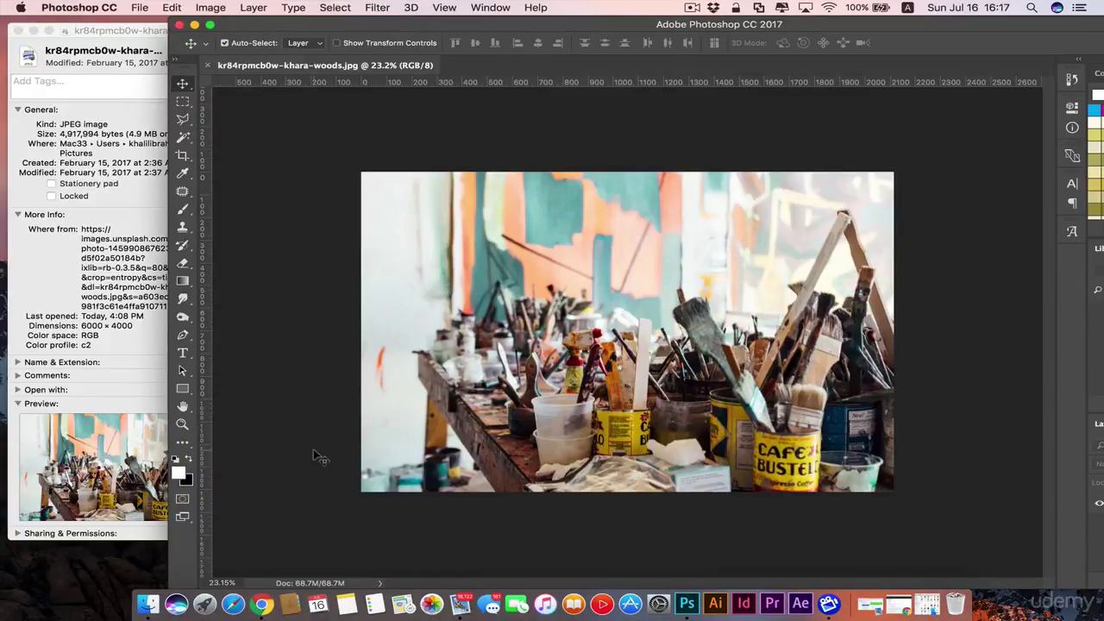
drag(609, 30, 438, 28)
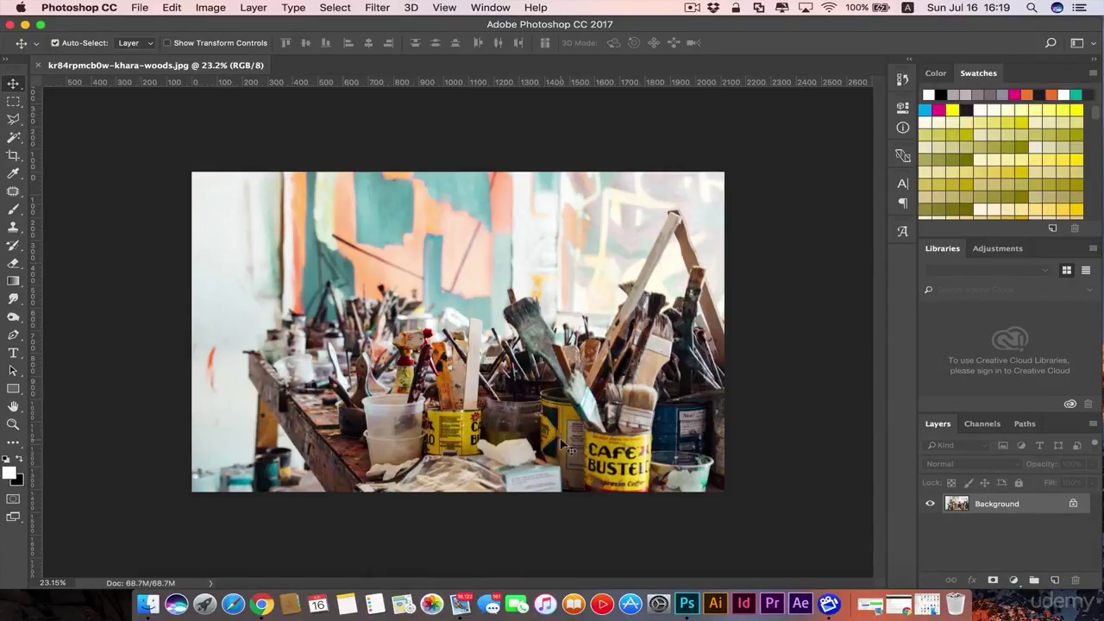
Resize the photo to 1000 px wide with proportions linked, keeping the resolution at 72 pixels/inch.
click(207, 9)
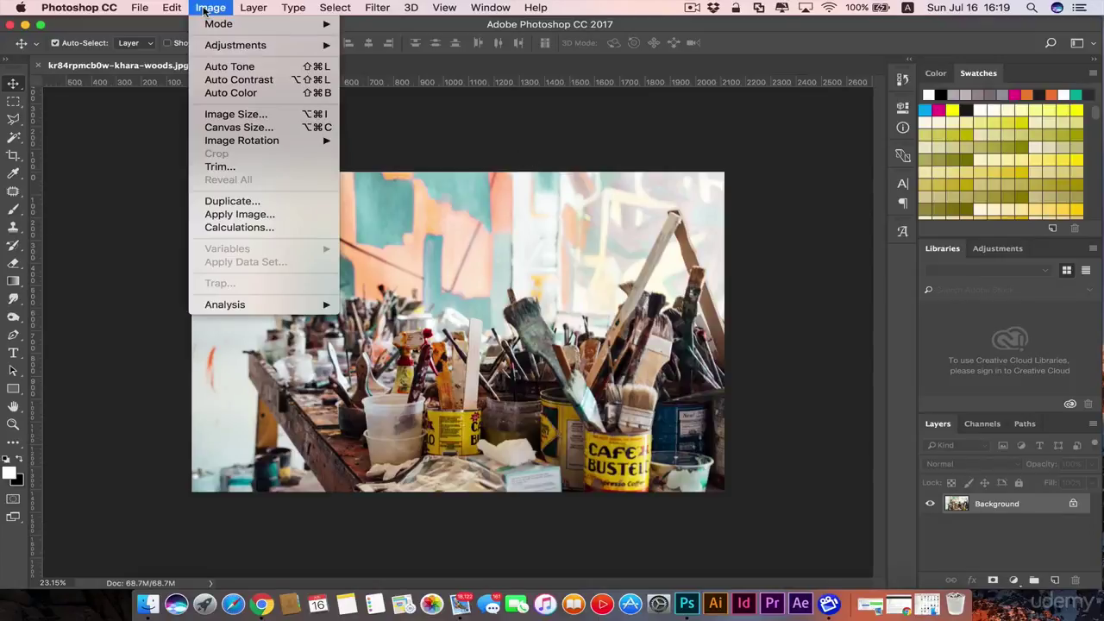
click(235, 114)
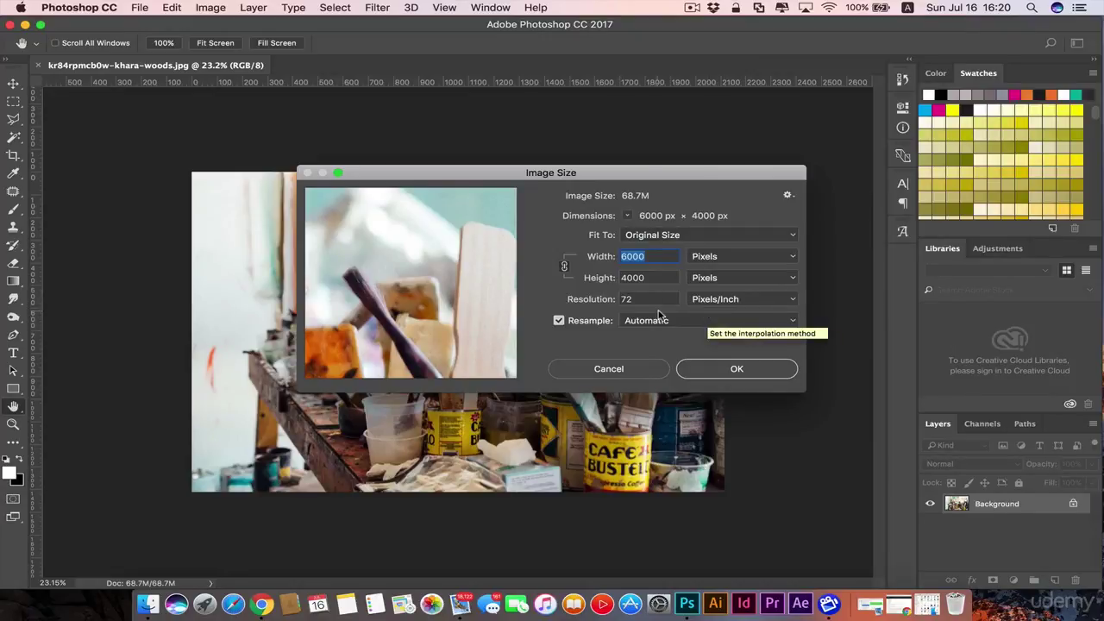
text(1)
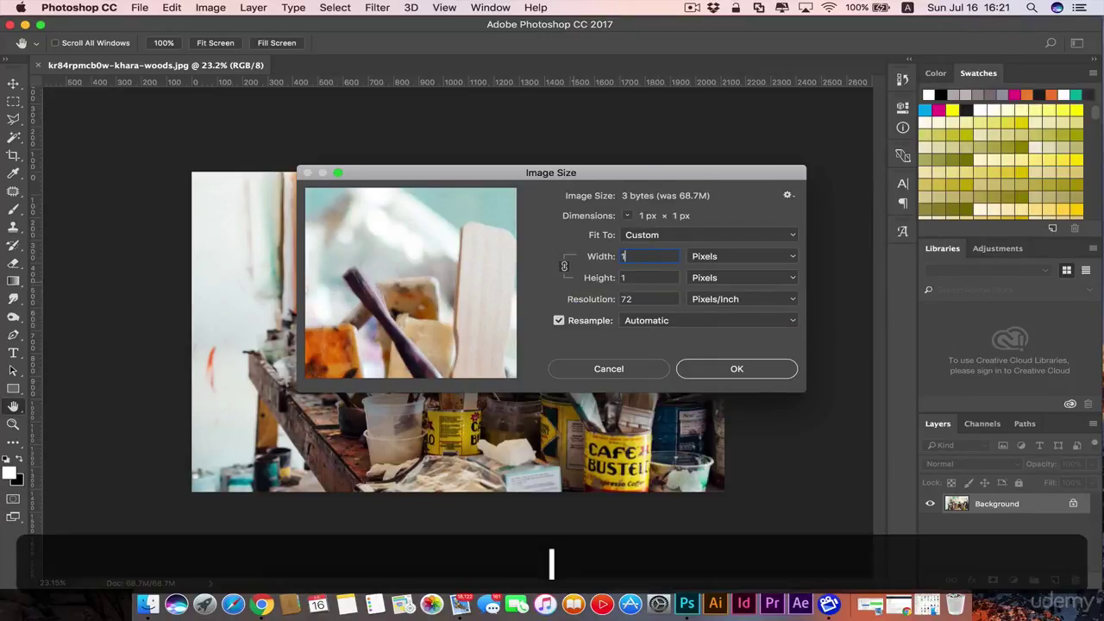
text(000)
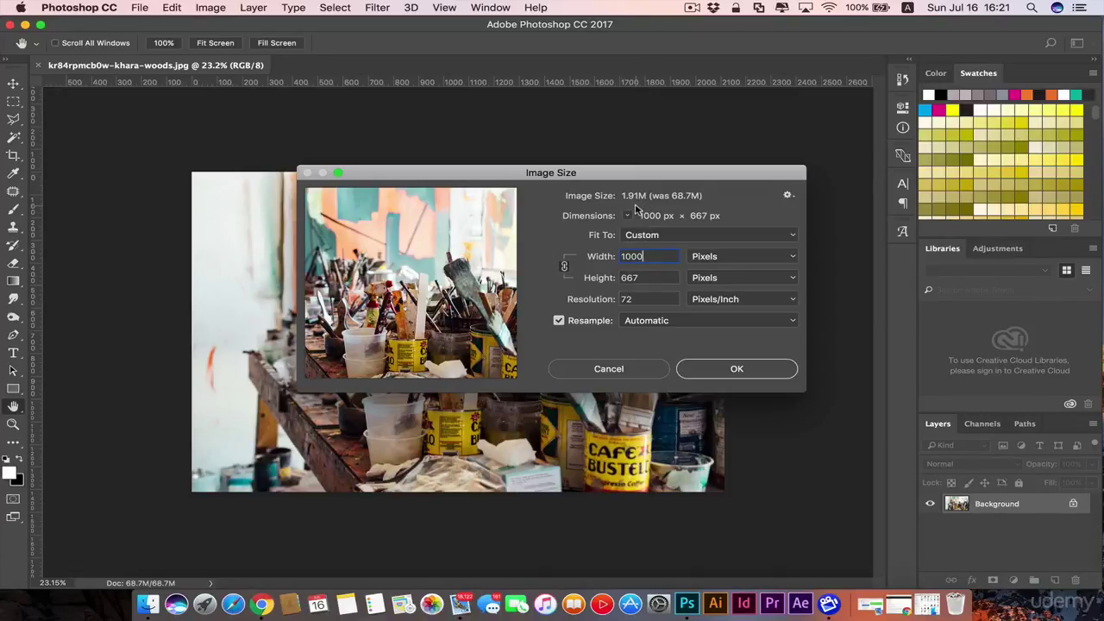
click(717, 369)
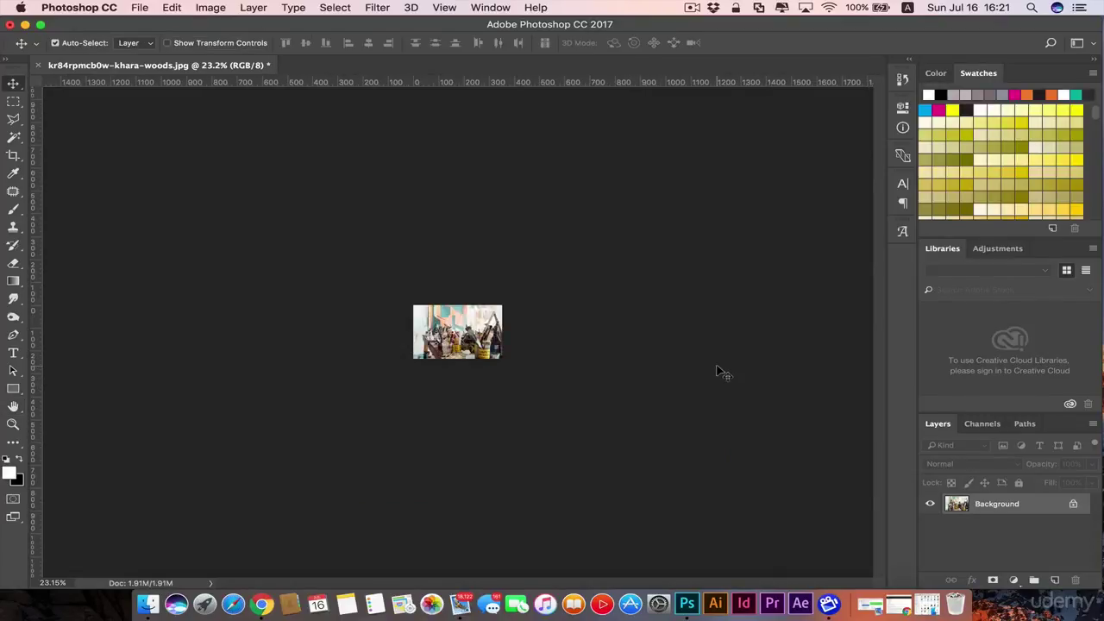
Inspect the resized photo at 100% and at a closer zoom.
key(z)
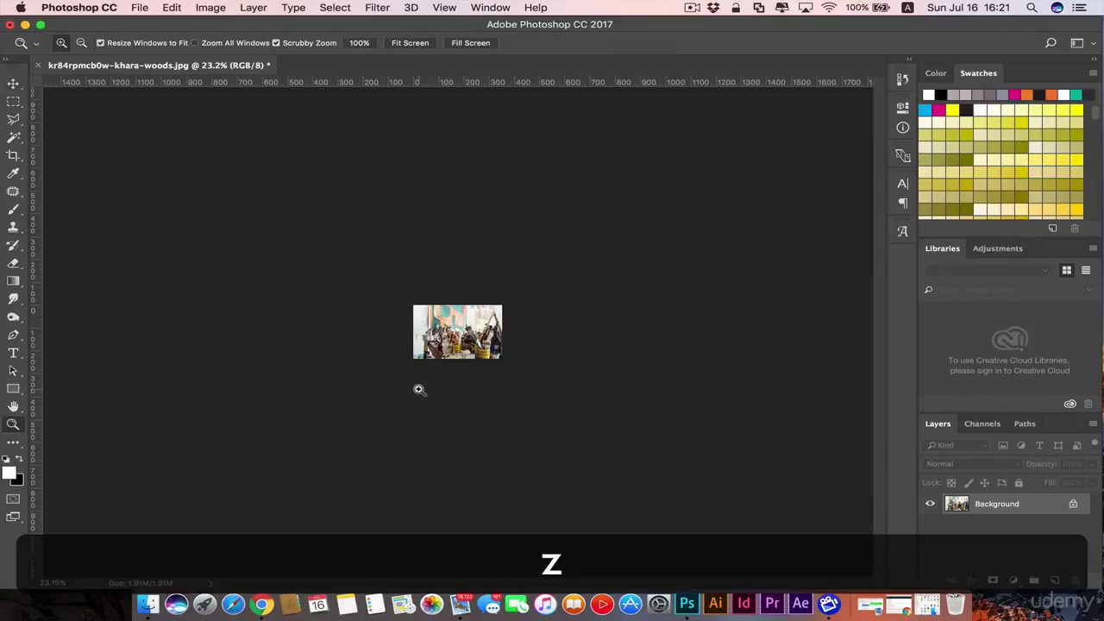
drag(419, 389, 419, 389)
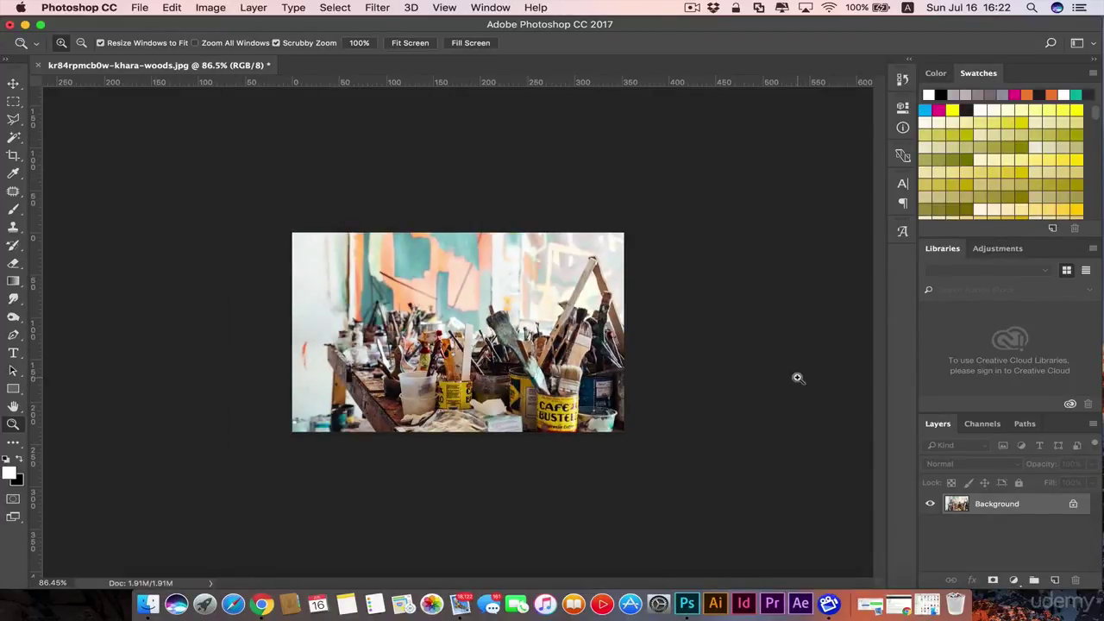
key(super+1)
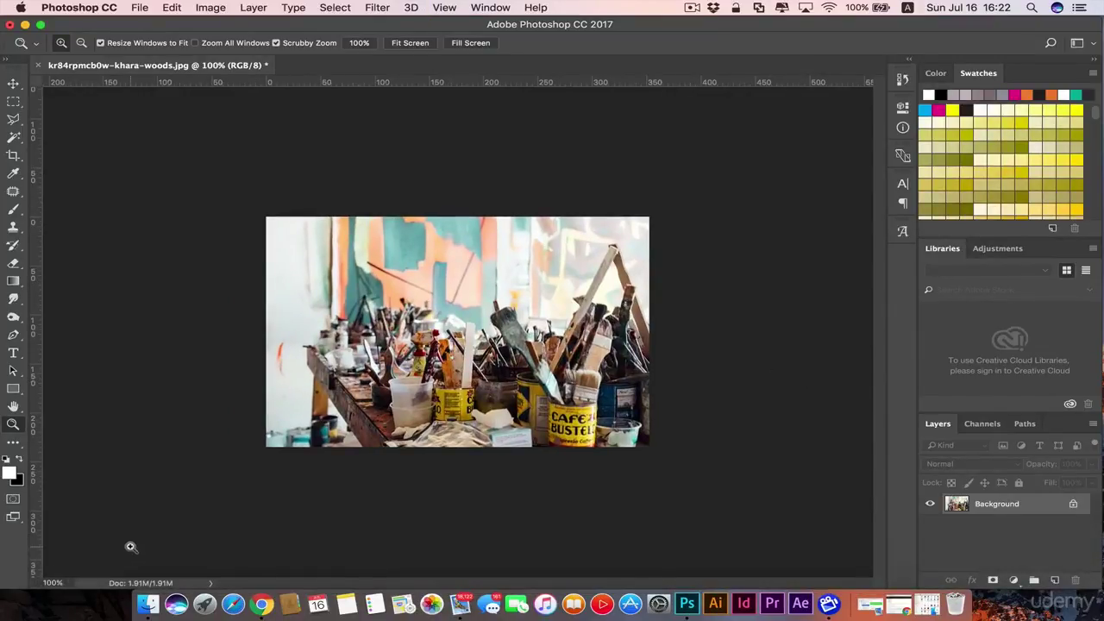
drag(349, 420, 349, 420)
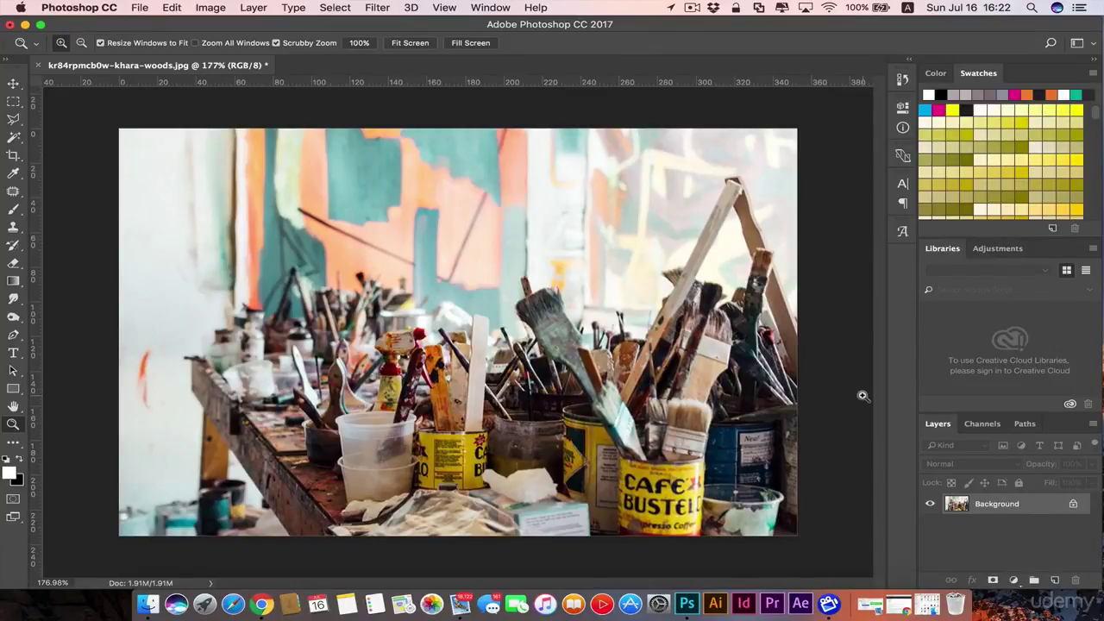
click(138, 9)
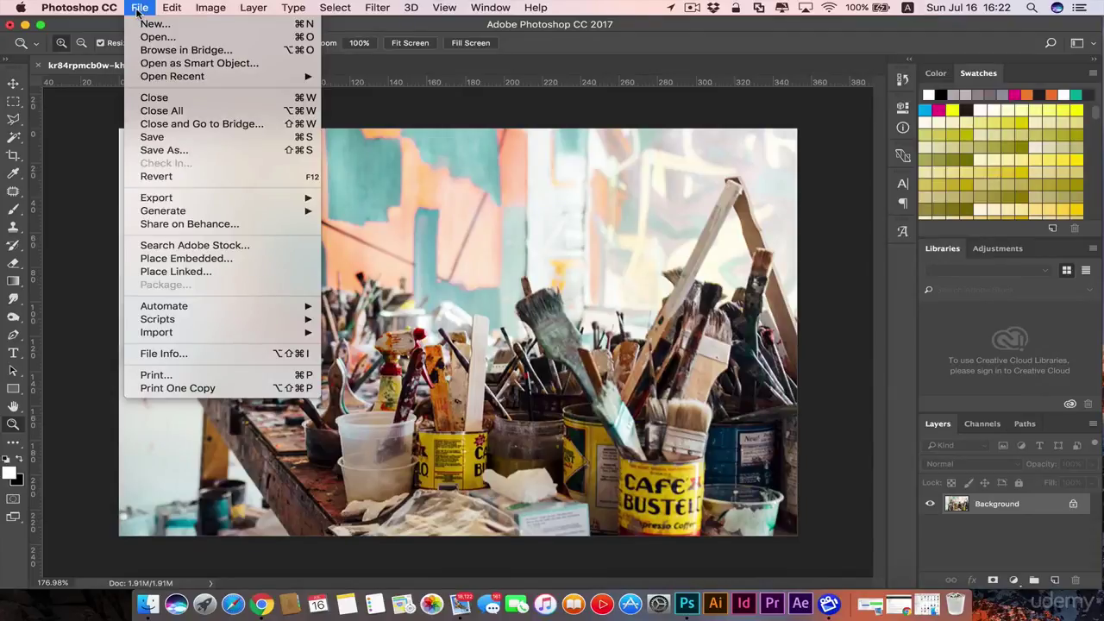
click(204, 152)
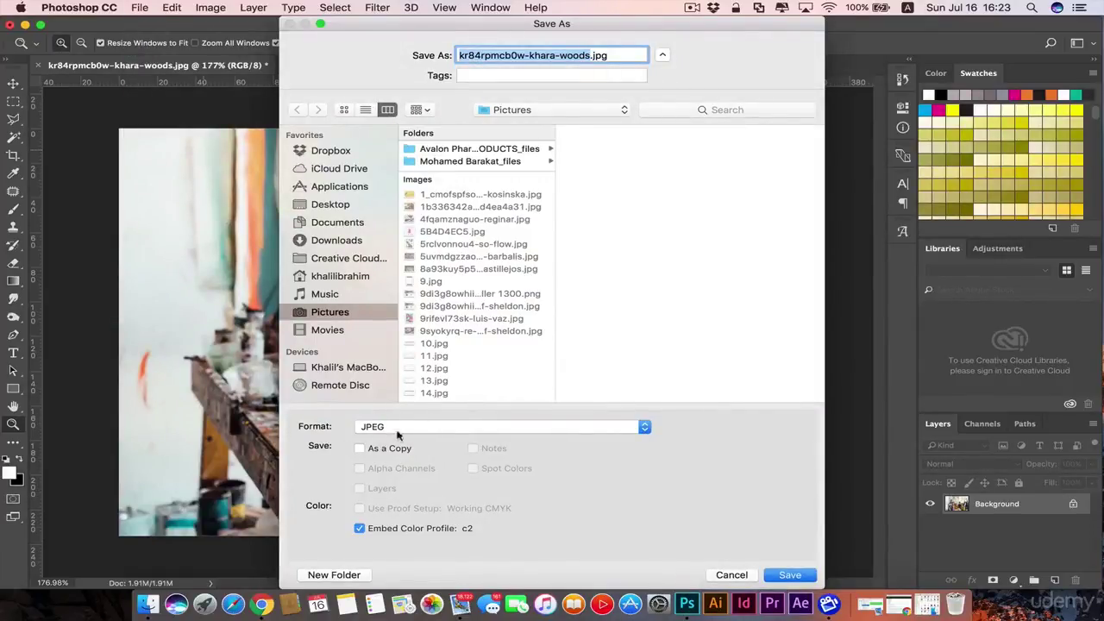
click(646, 431)
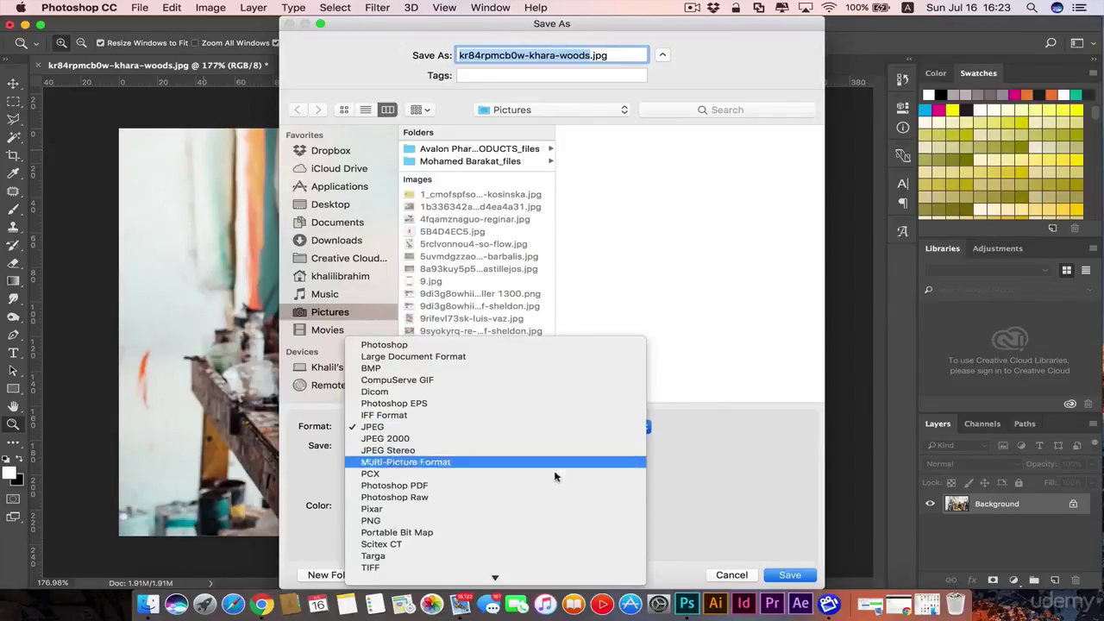
click(522, 521)
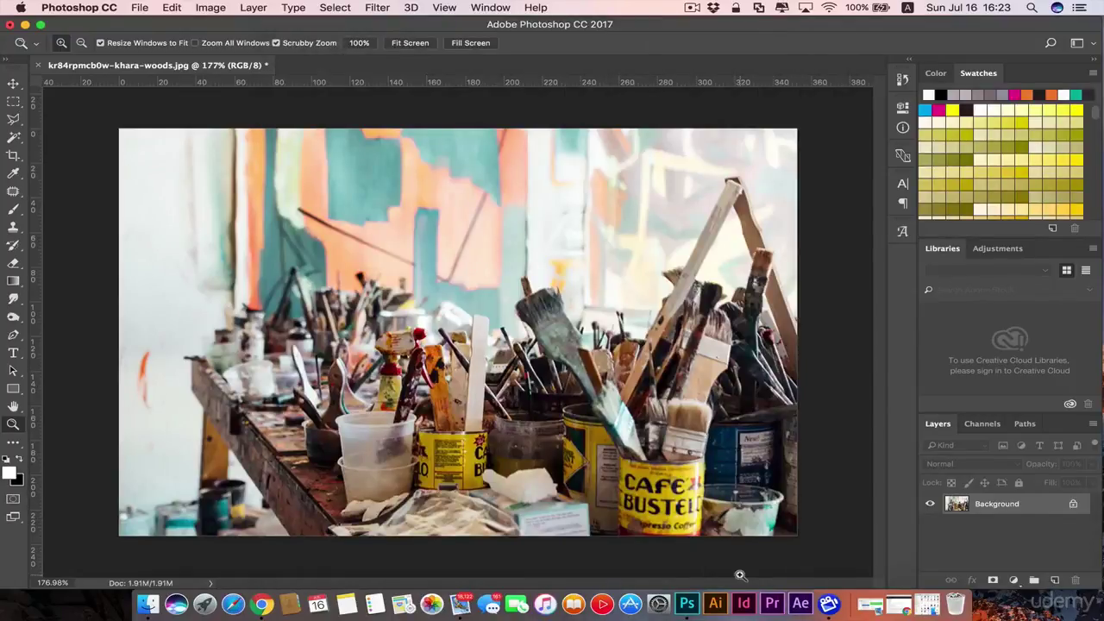
click(139, 8)
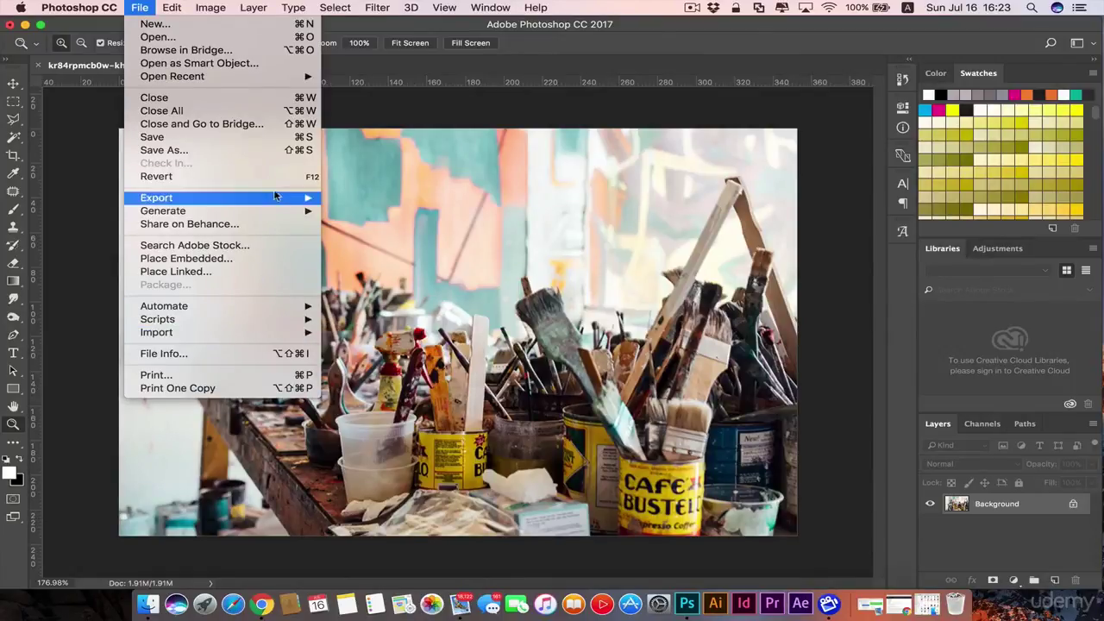
click(440, 121)
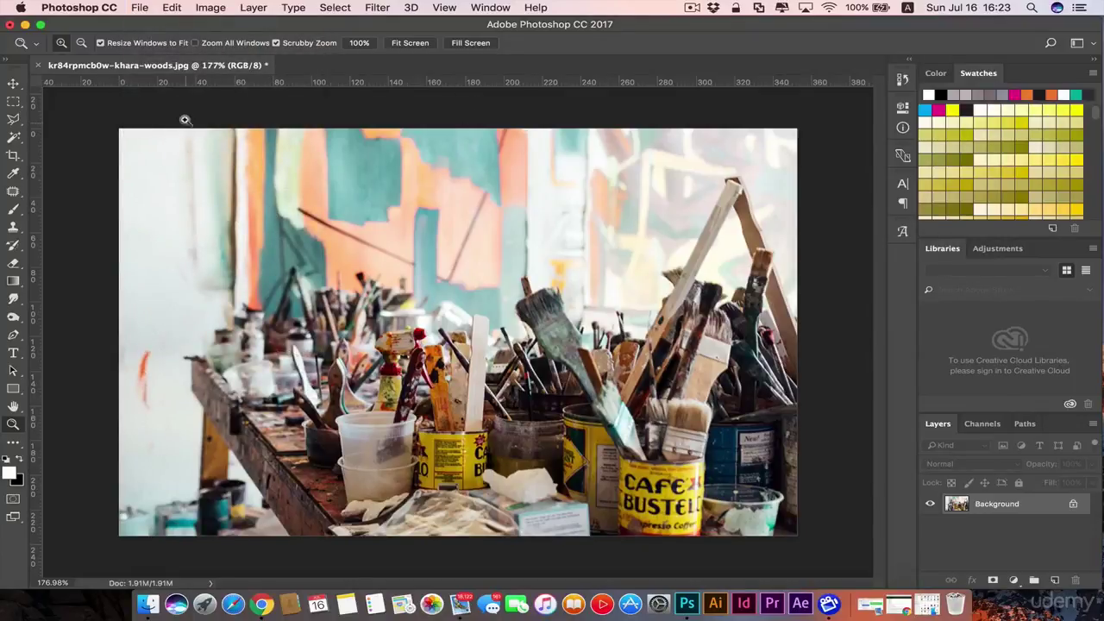
Try the Perceptual palette and the color count options for a PNG-8 export in Save for Web, closing it without saving.
click(136, 7)
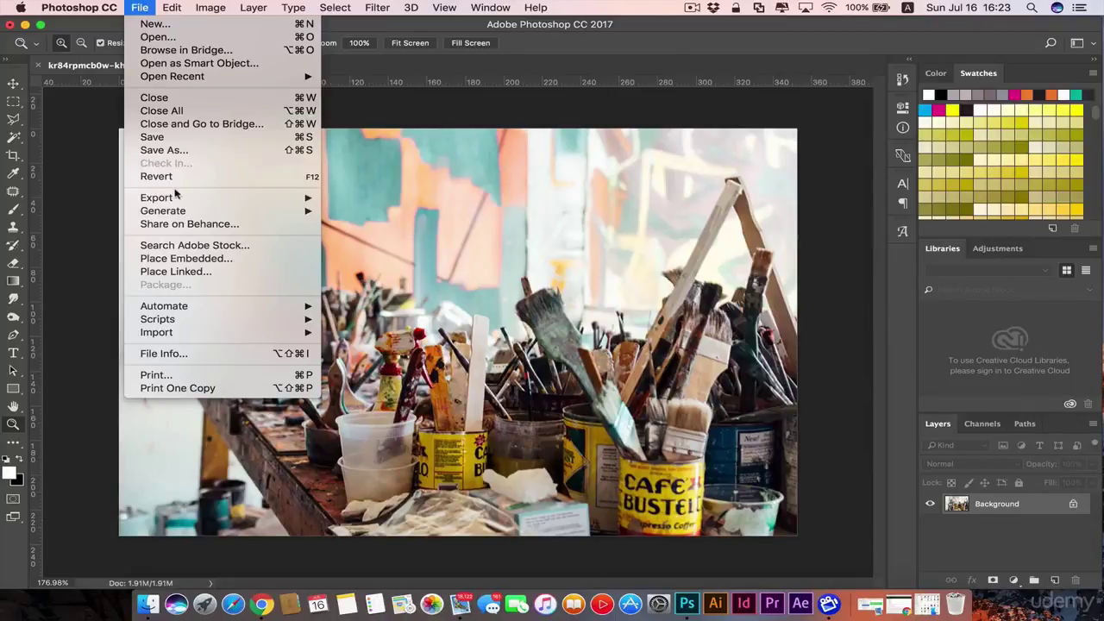
mouse_move(176, 200)
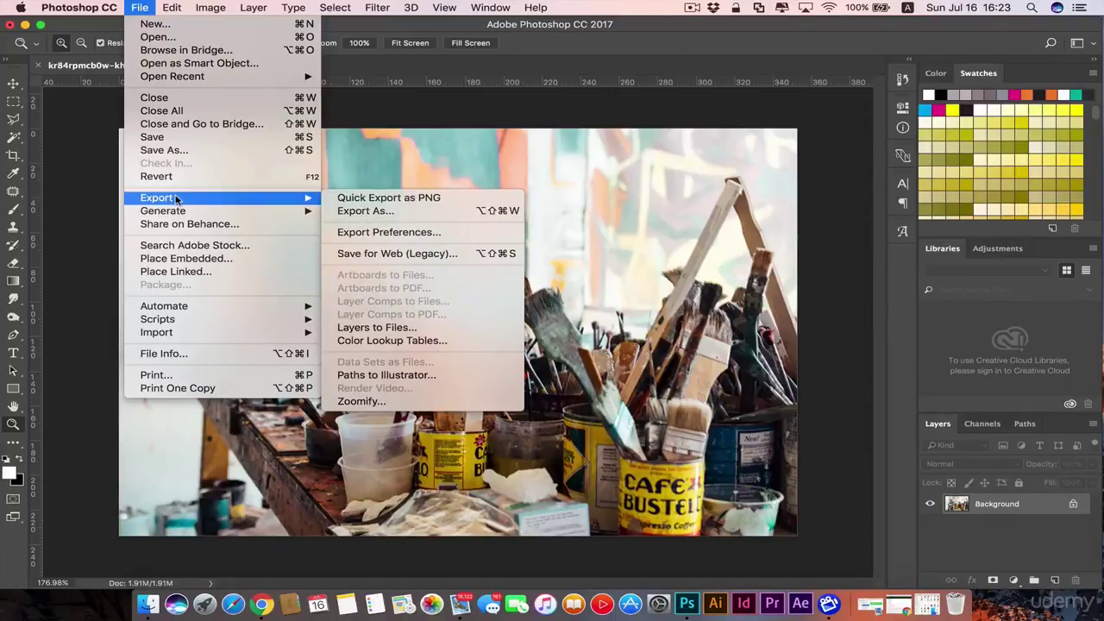
click(402, 255)
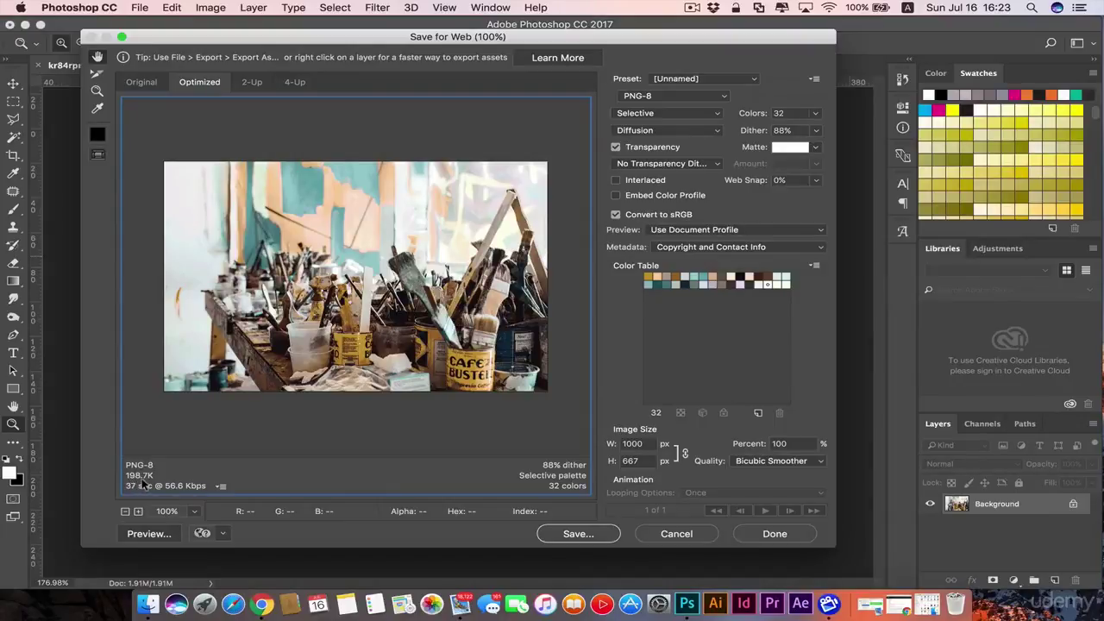
click(668, 113)
click(655, 97)
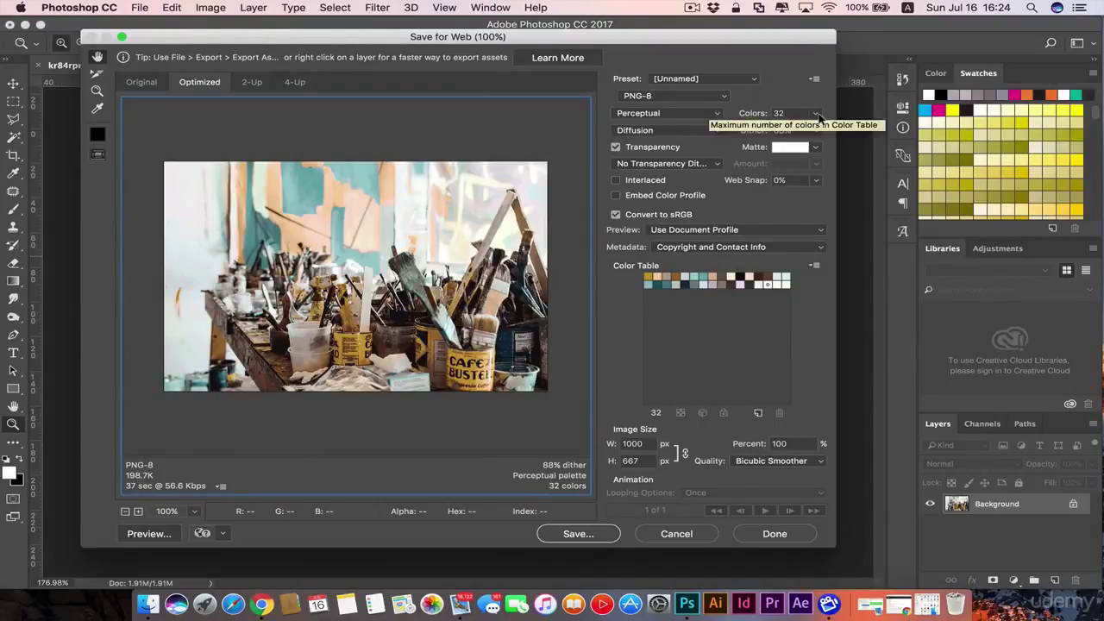
click(819, 116)
click(841, 162)
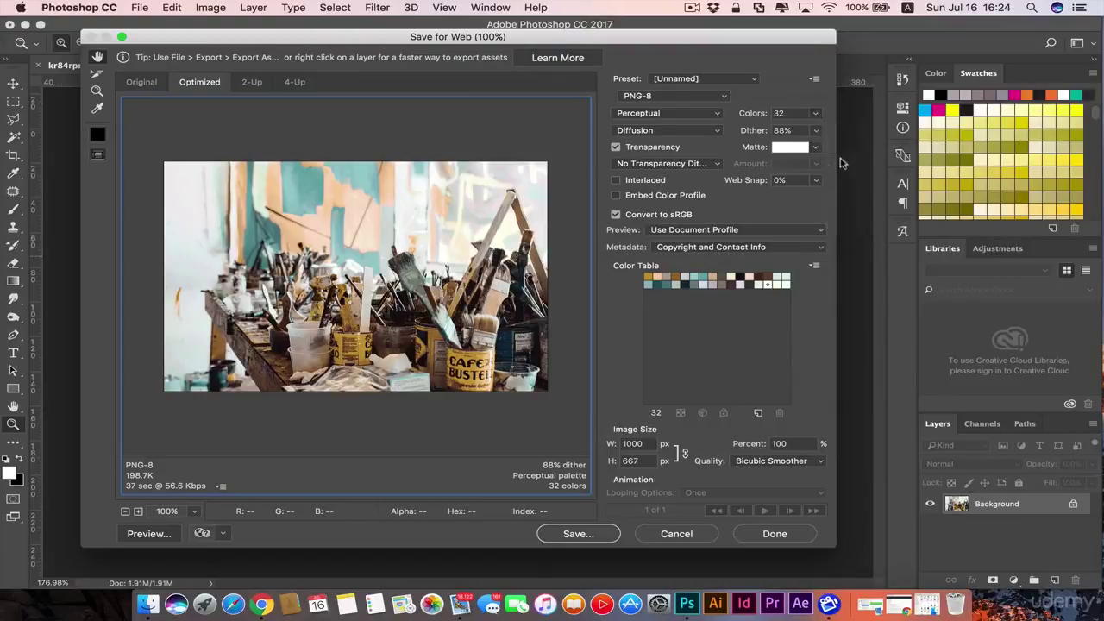
click(819, 114)
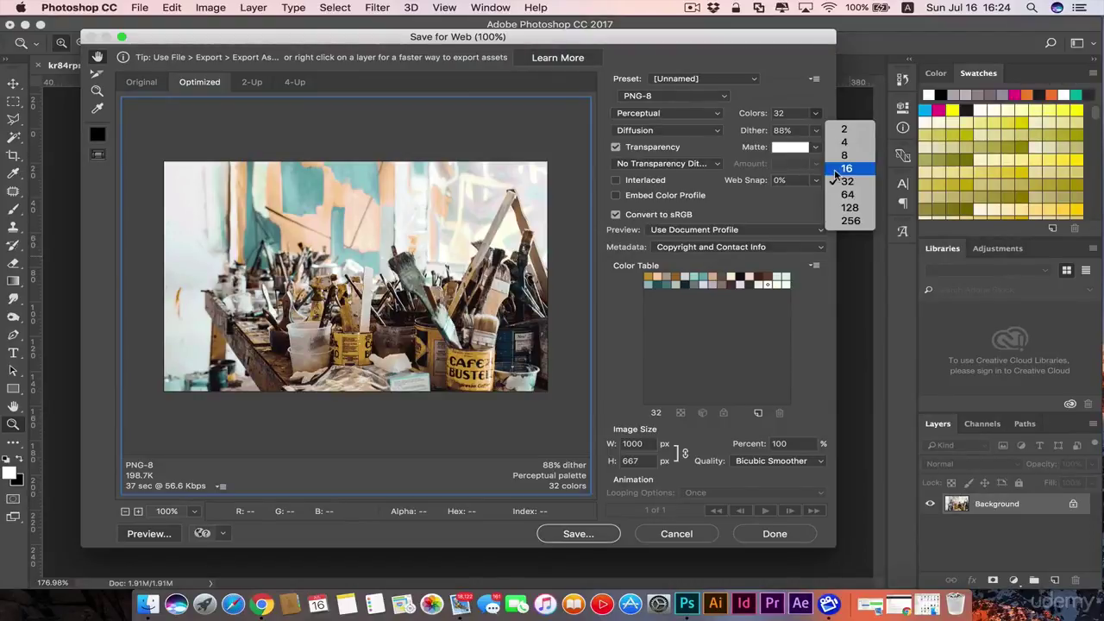
click(835, 169)
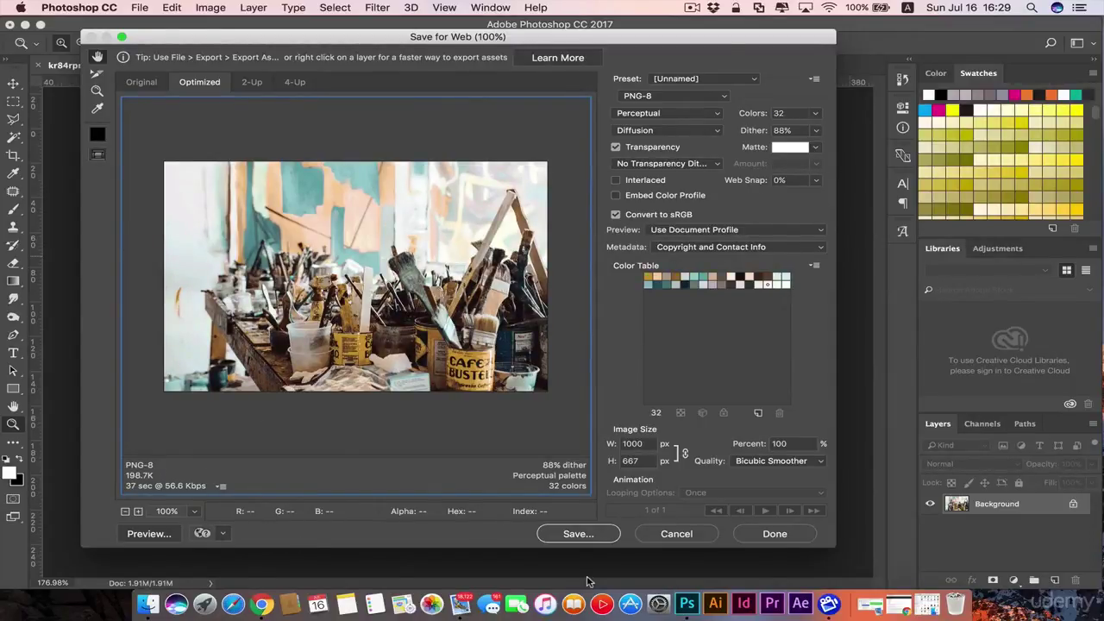
click(663, 534)
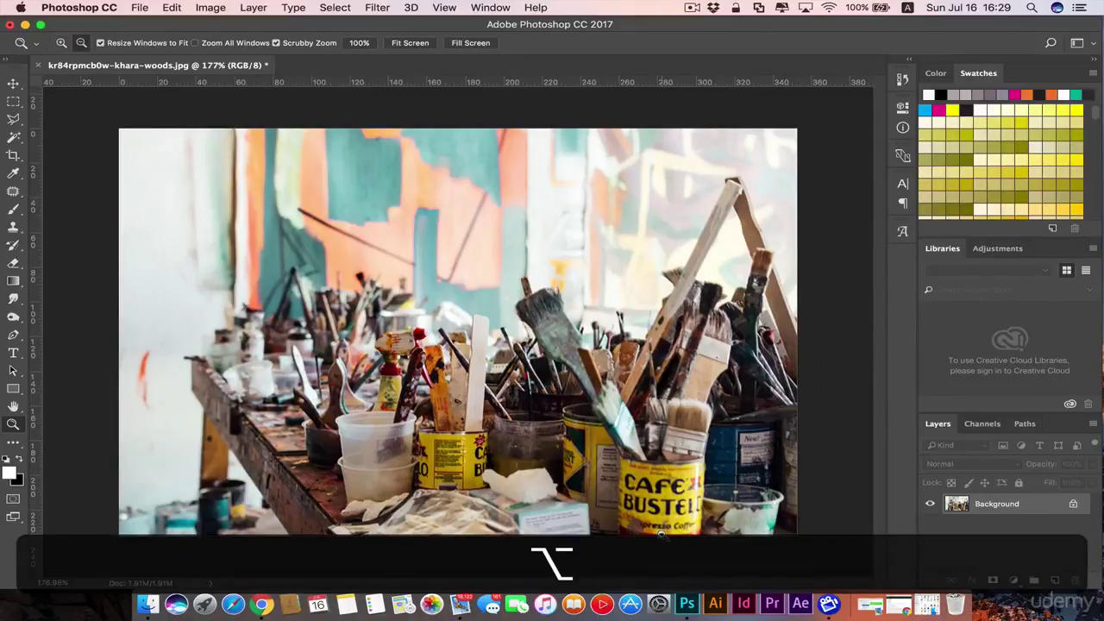
Resize the photo to 500 px wide with proportions linked.
key(alt+super+i)
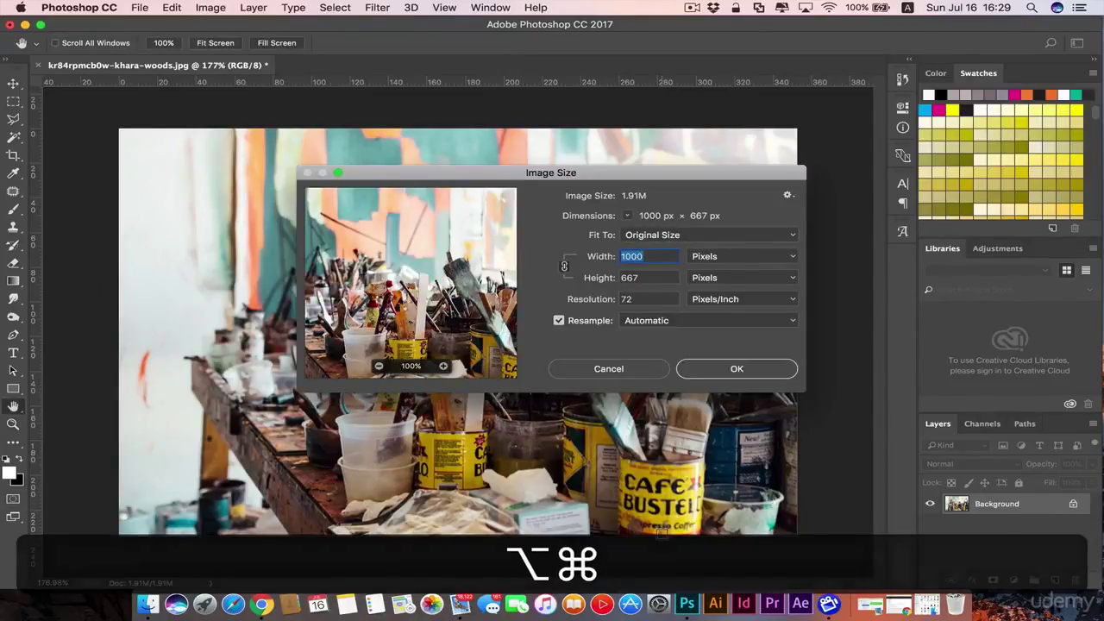
click(208, 8)
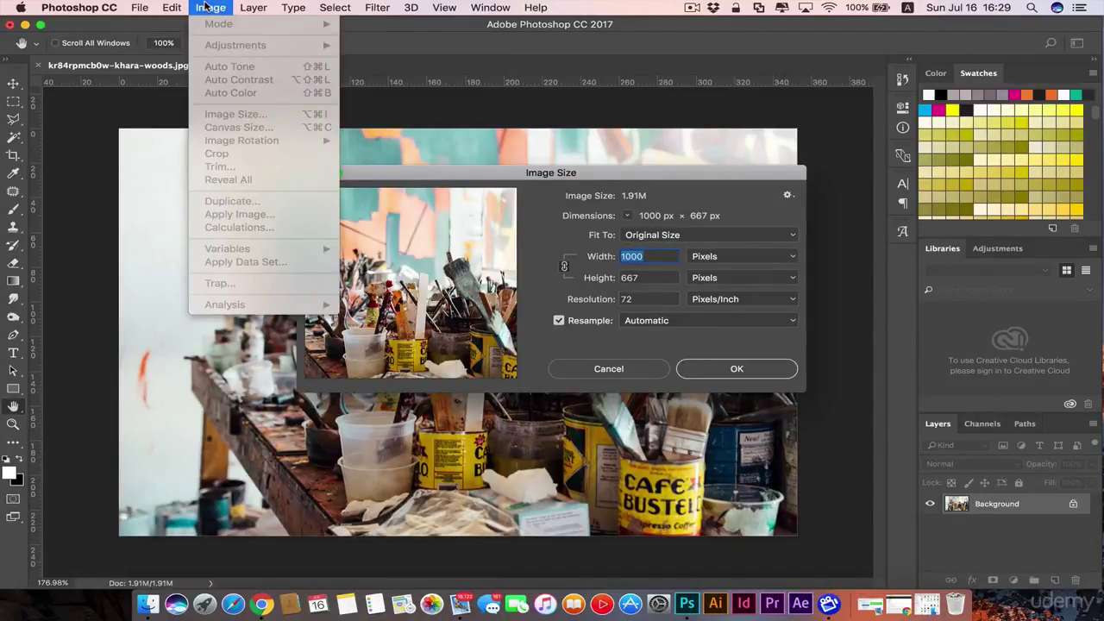
click(610, 186)
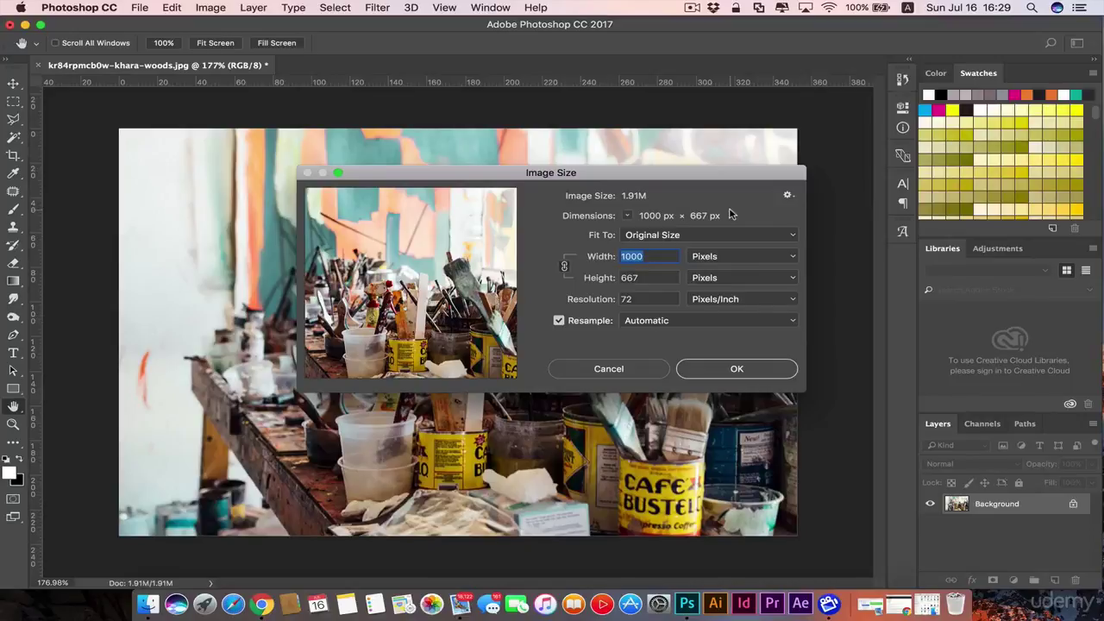
text(300)
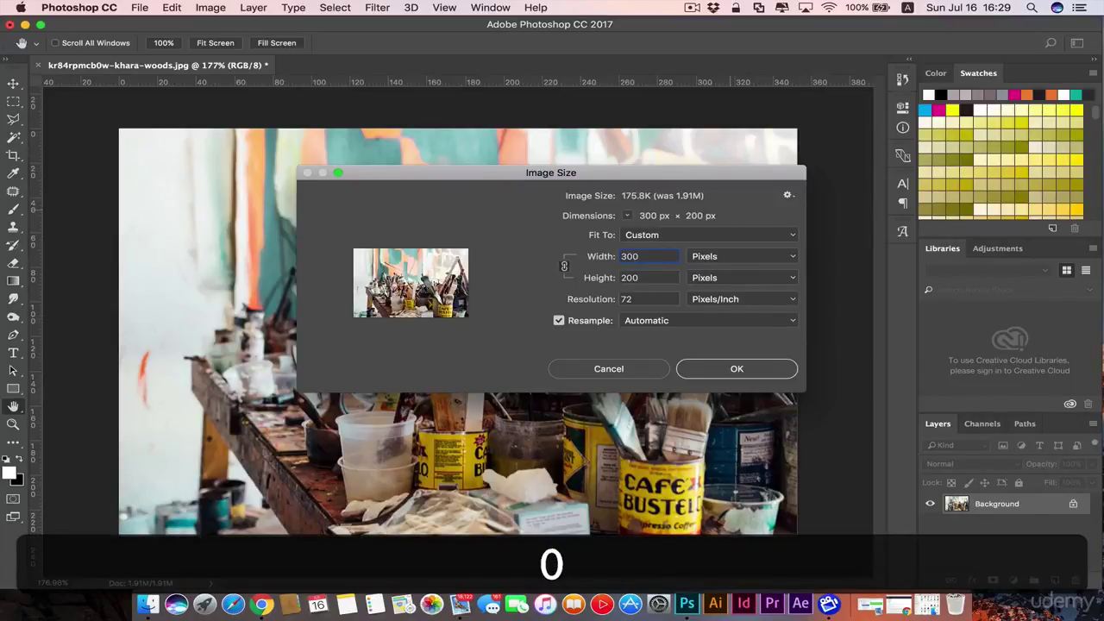
key(BackSpace)
key(BackSpace)
key(BackSpace)
text(500)
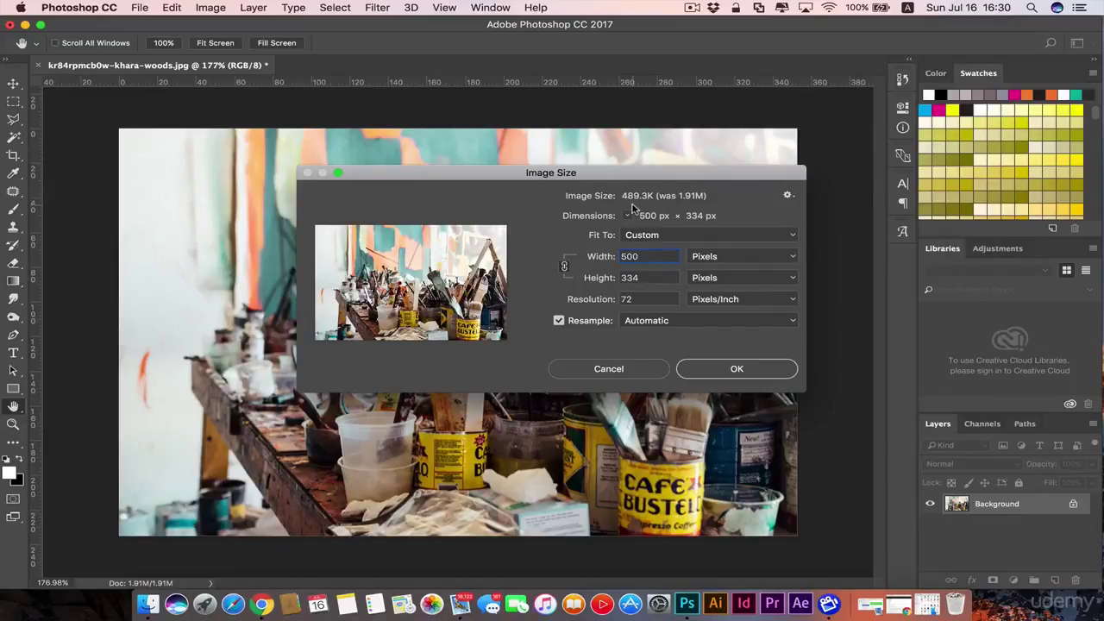
click(720, 377)
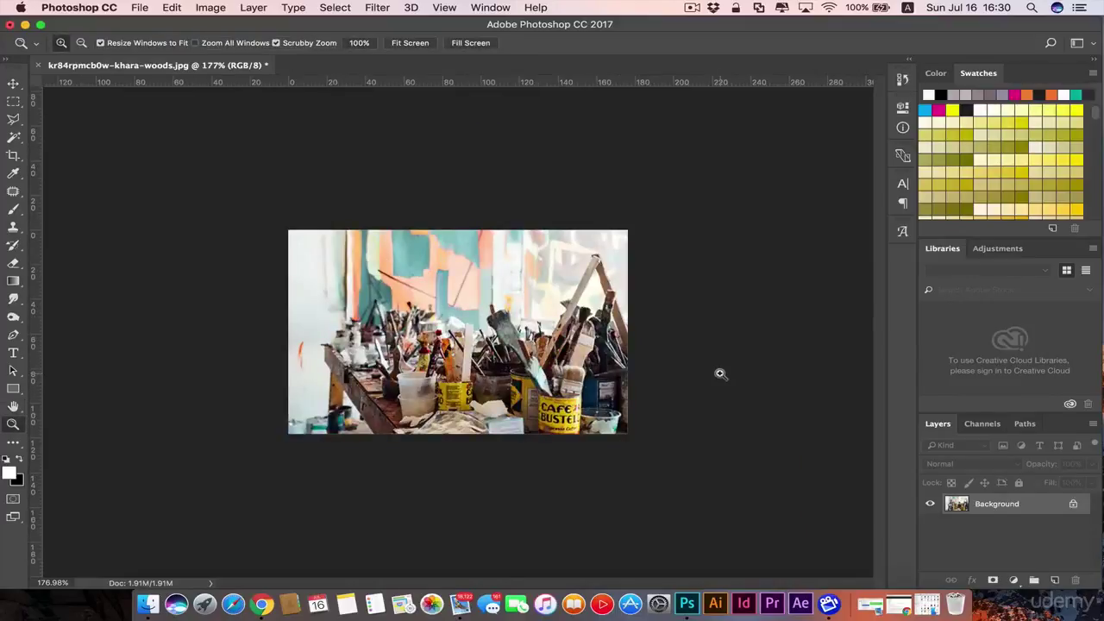
Compare the original and optimized previews of the 500 px photo in Save for Web, including the 2-Up and 4-Up views, and close it without saving.
click(142, 9)
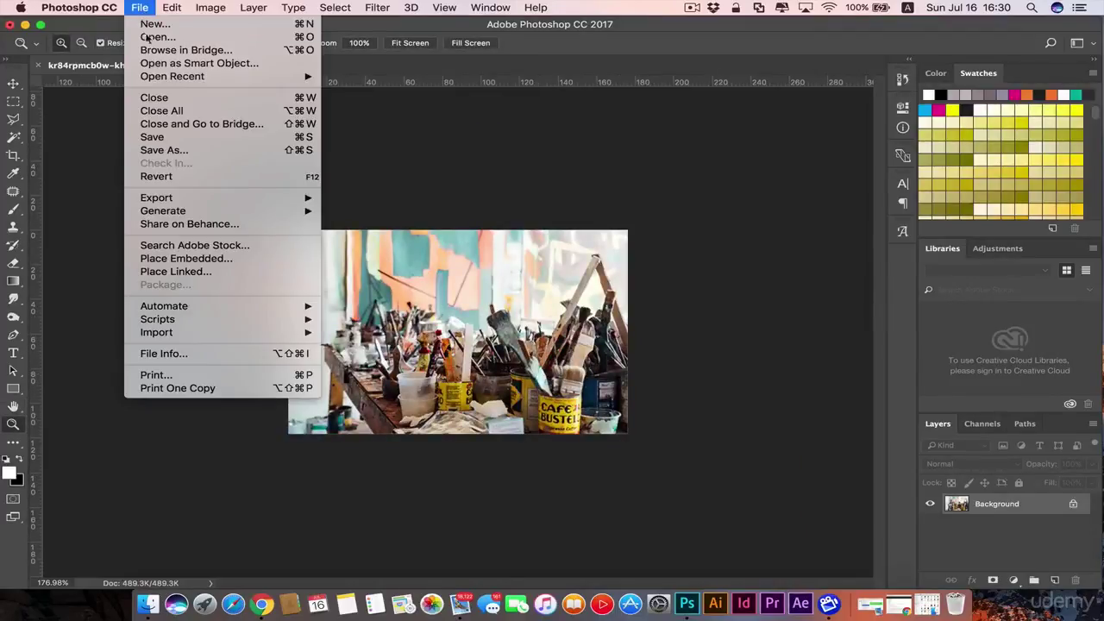
mouse_move(241, 199)
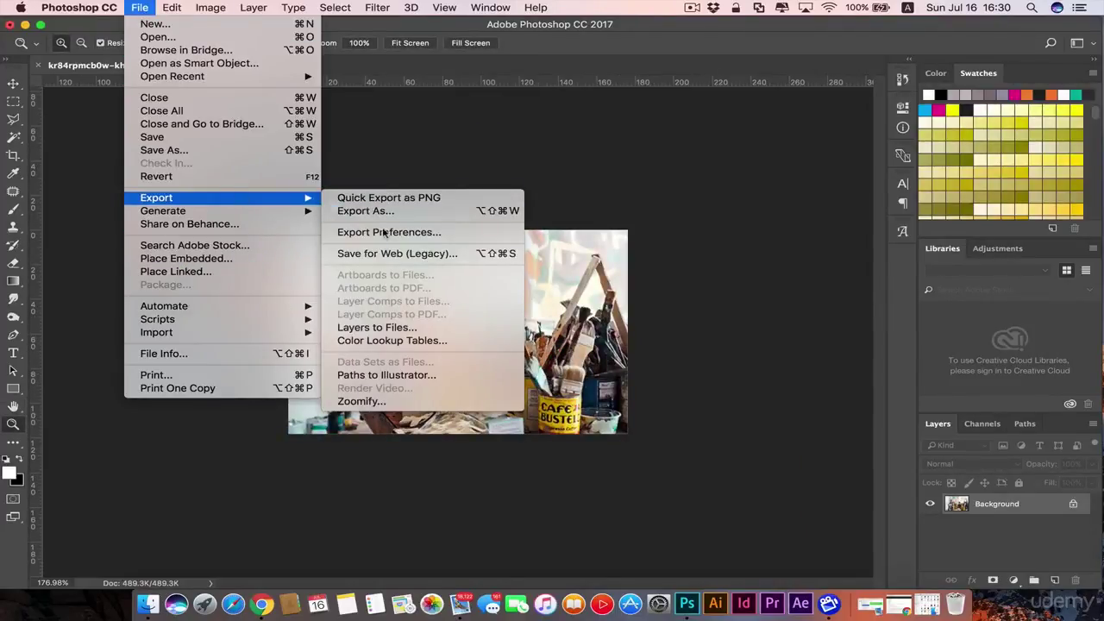
click(420, 255)
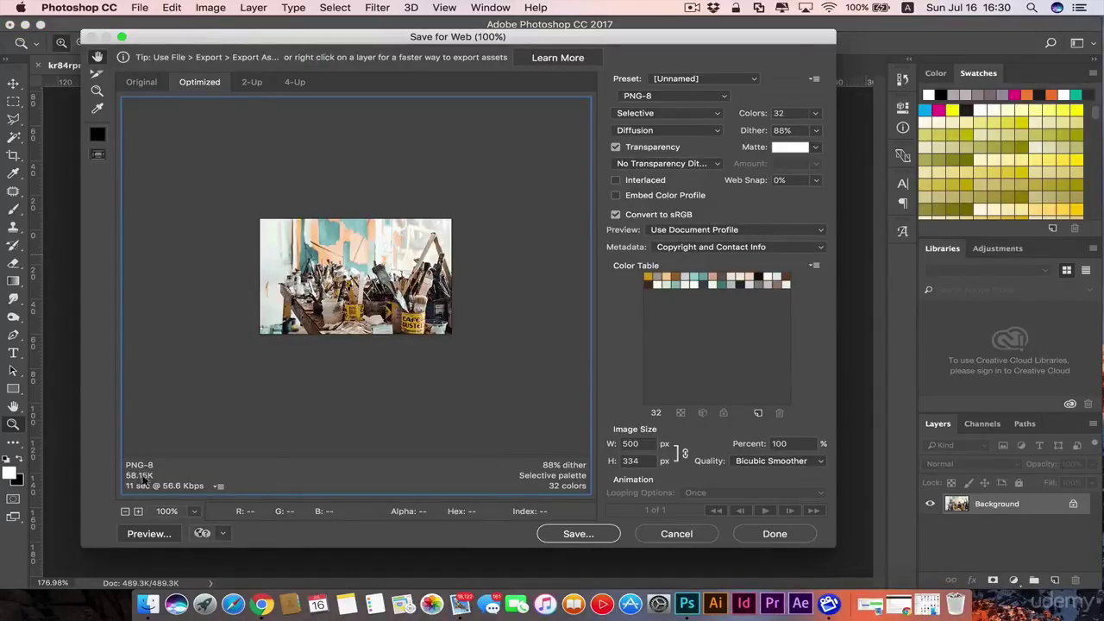
click(139, 83)
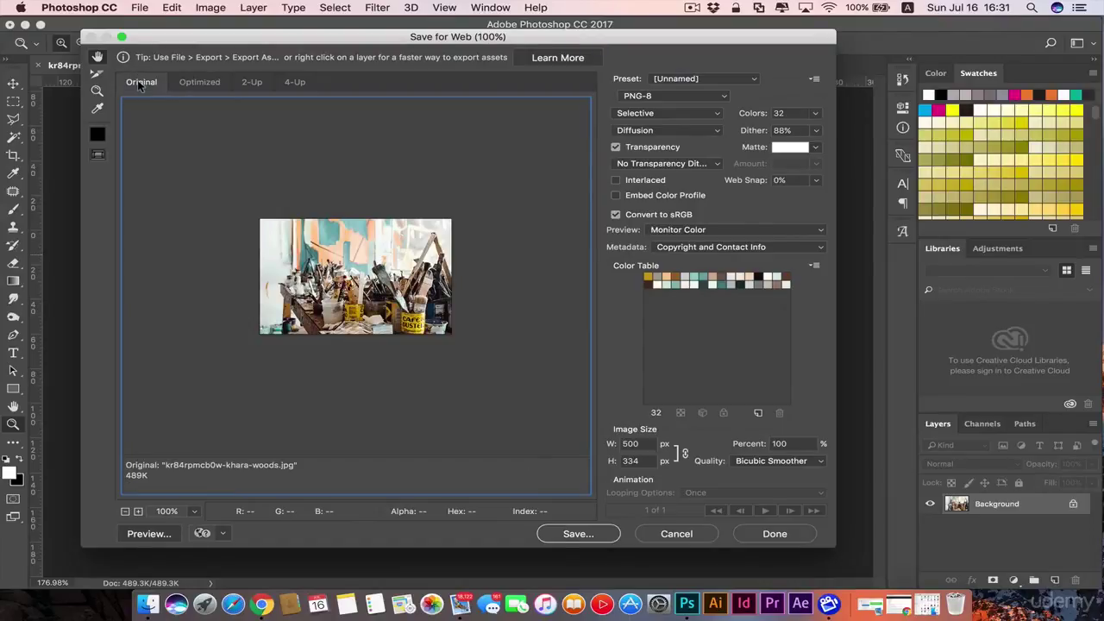
click(199, 82)
click(251, 83)
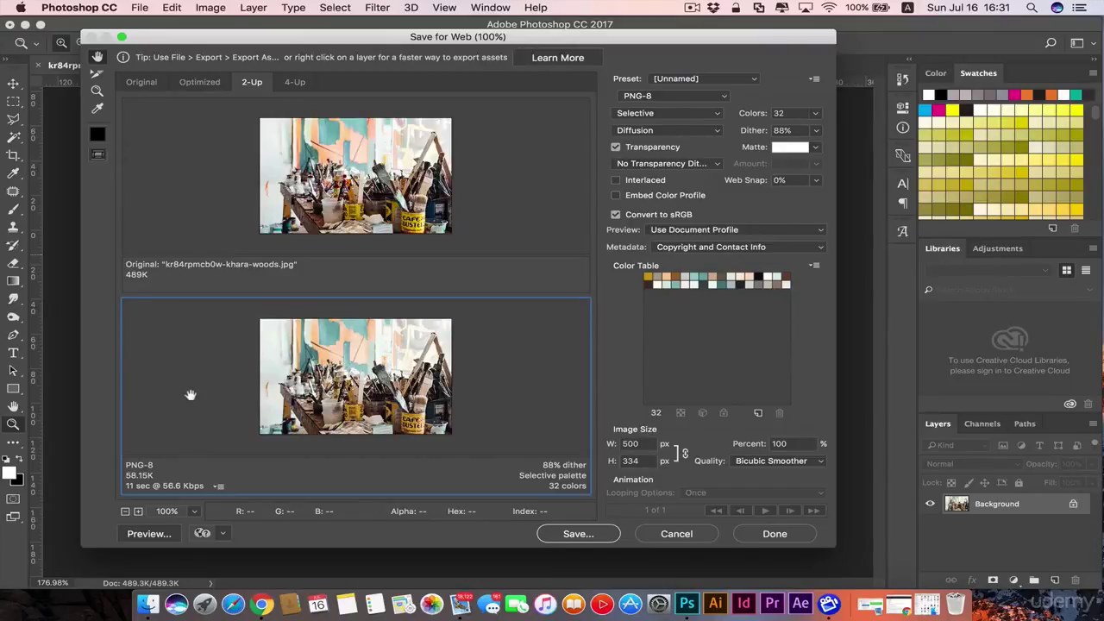
click(295, 83)
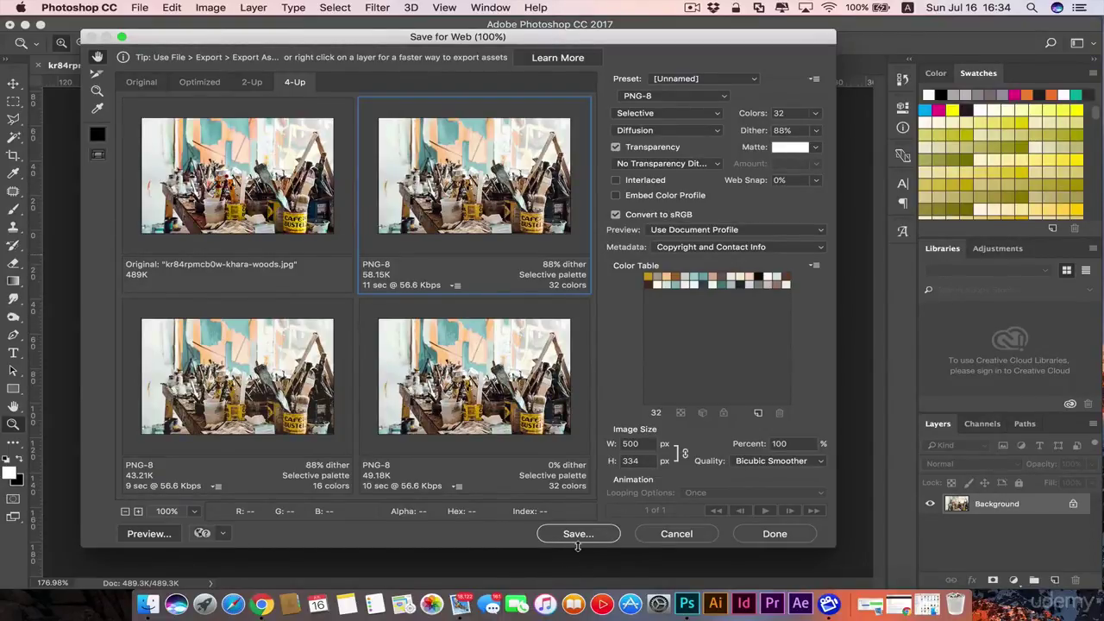
click(686, 535)
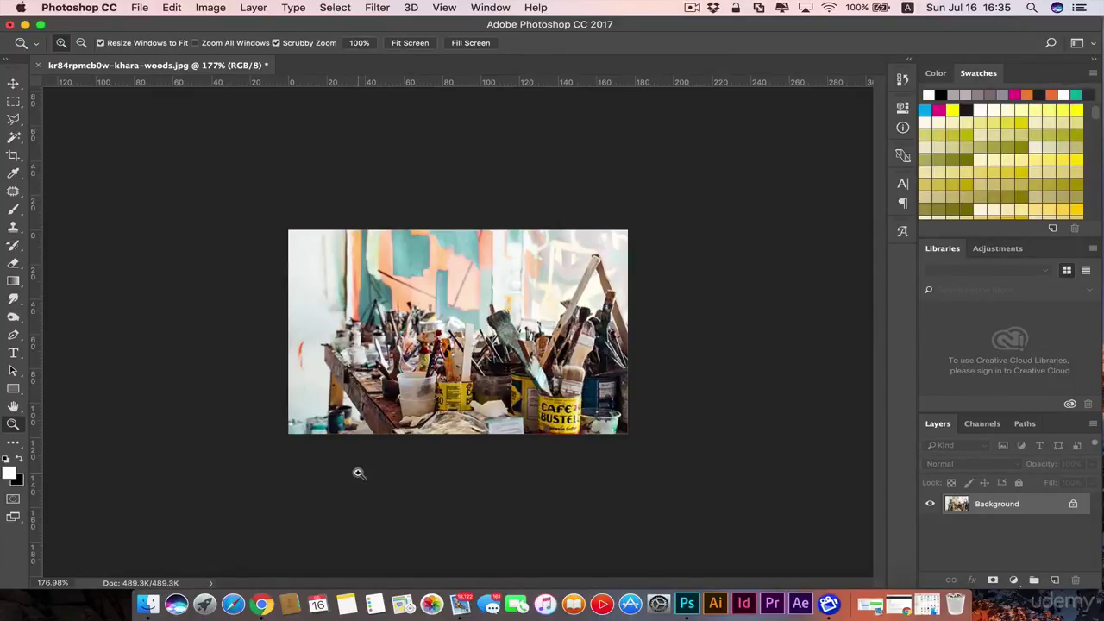
Step back through both image resizes and bring the whole photo into view.
click(175, 9)
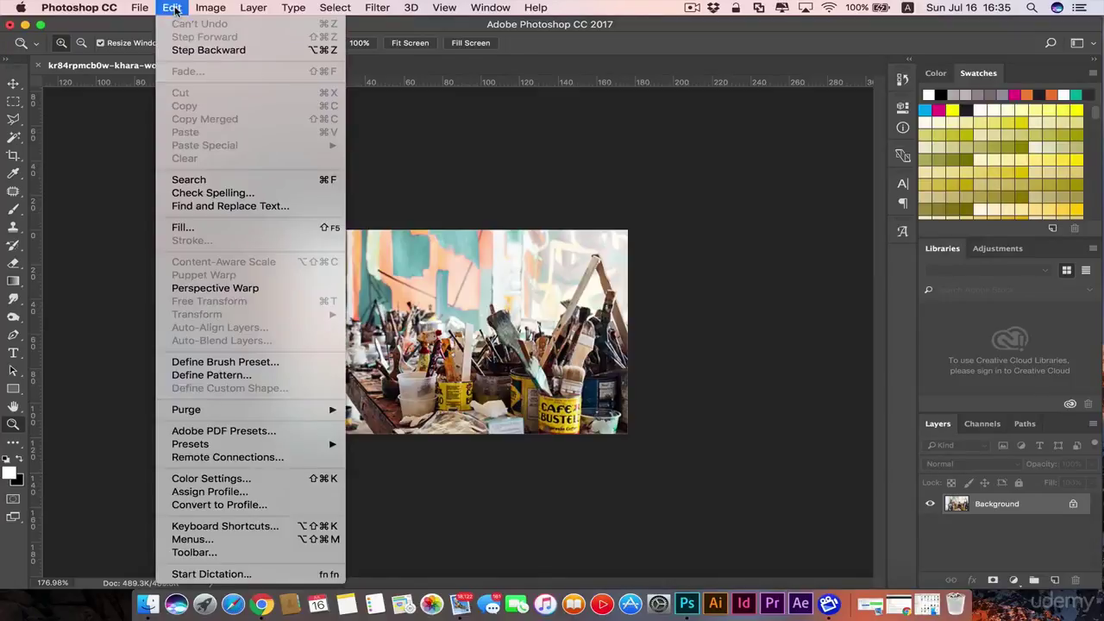
click(199, 51)
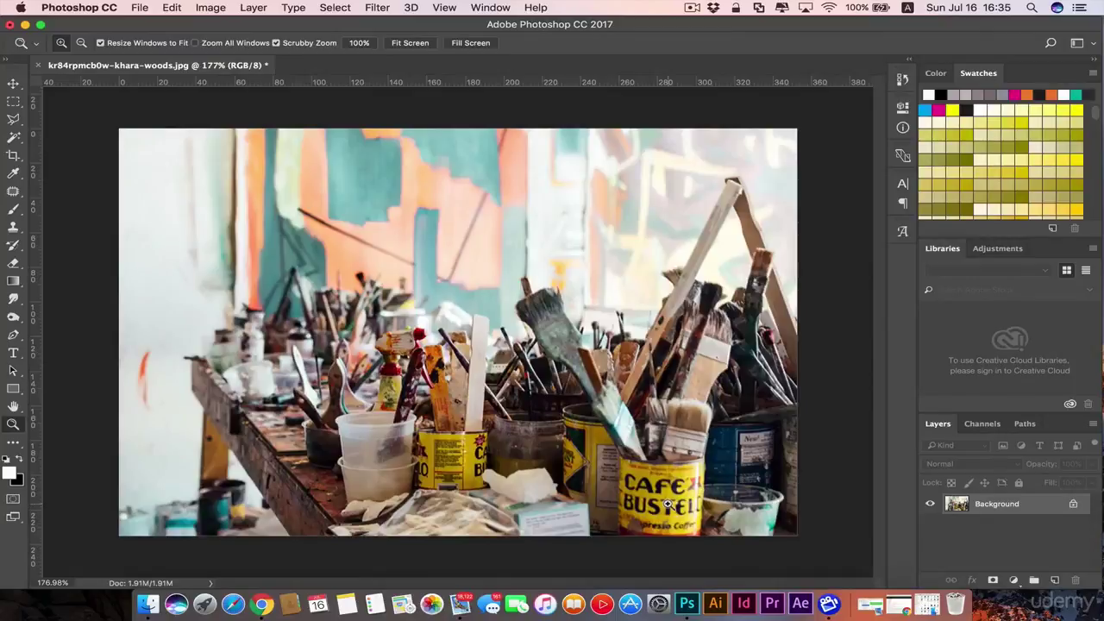
key(alt+super+z)
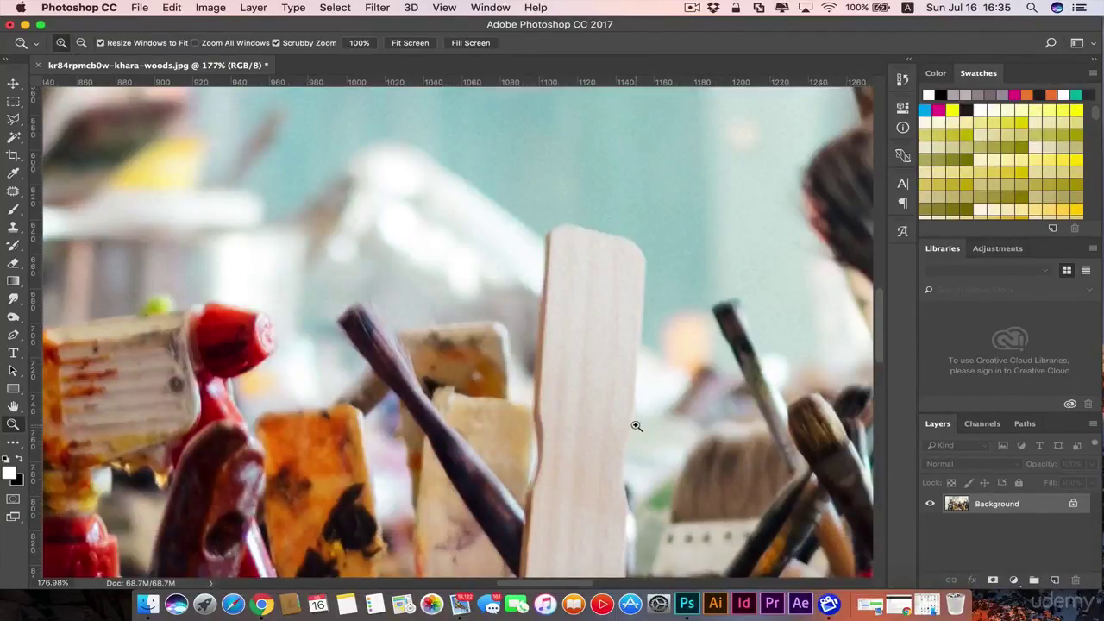
scroll(636, 426, down, 10)
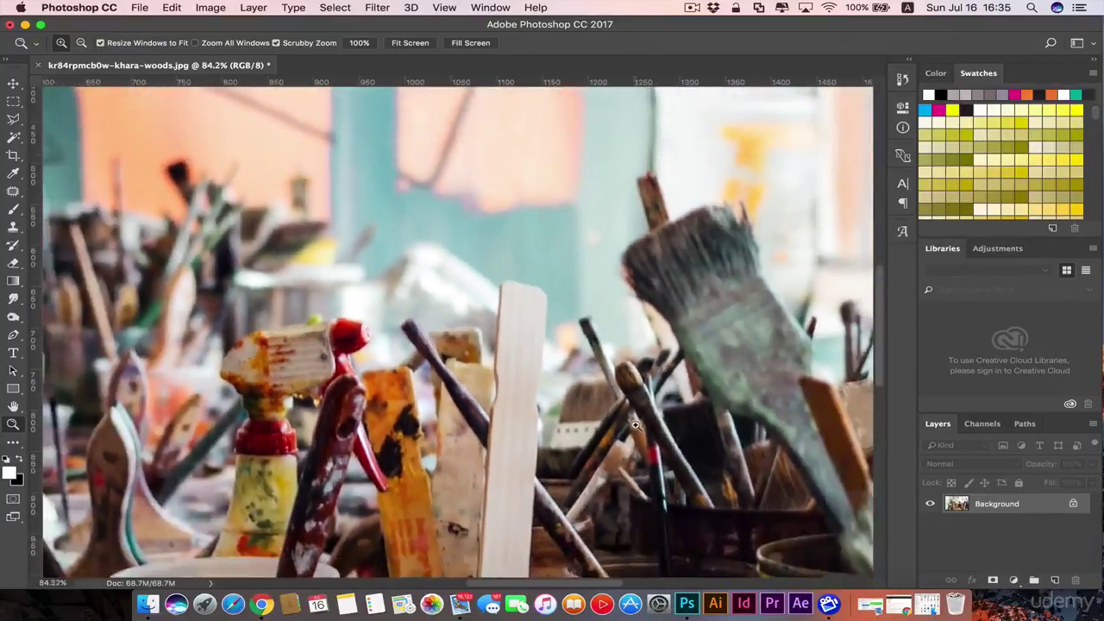
scroll(636, 425, down, 8)
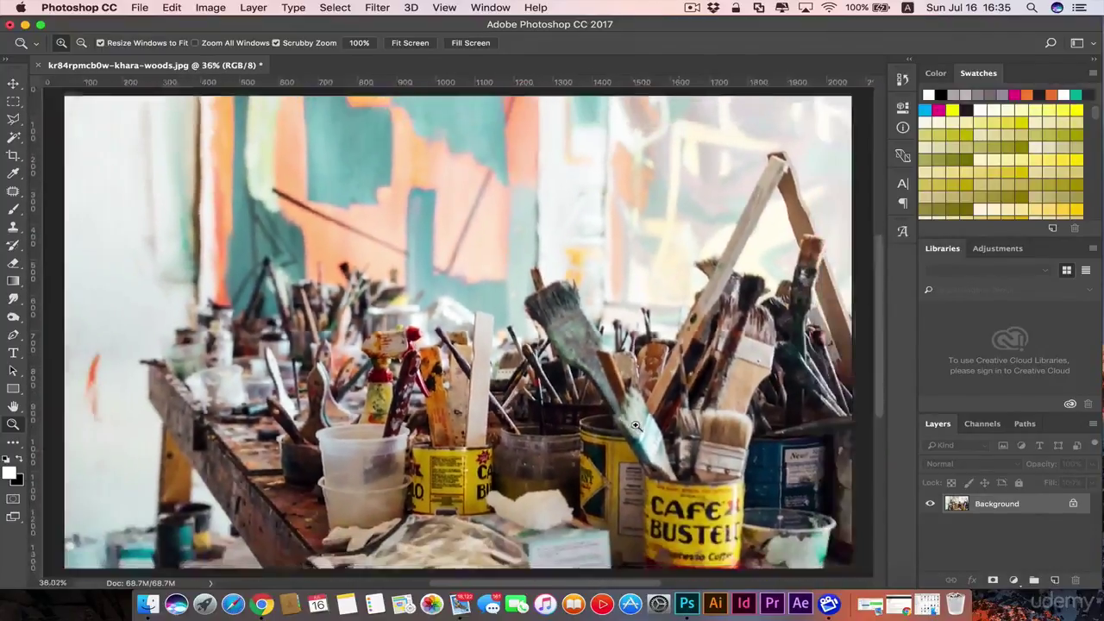
scroll(636, 425, up, 3)
scroll(636, 425, down, 1)
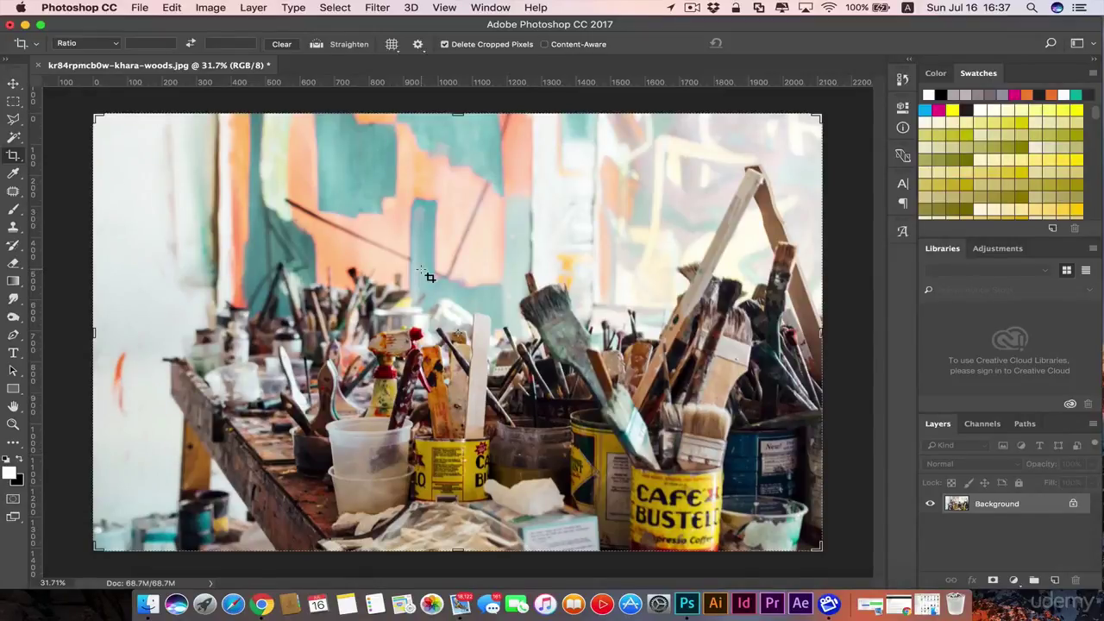
Try a proportional crop of the photo from opposite corners, repositioning the picture inside the frame, and undo the applied crop.
key(shift)
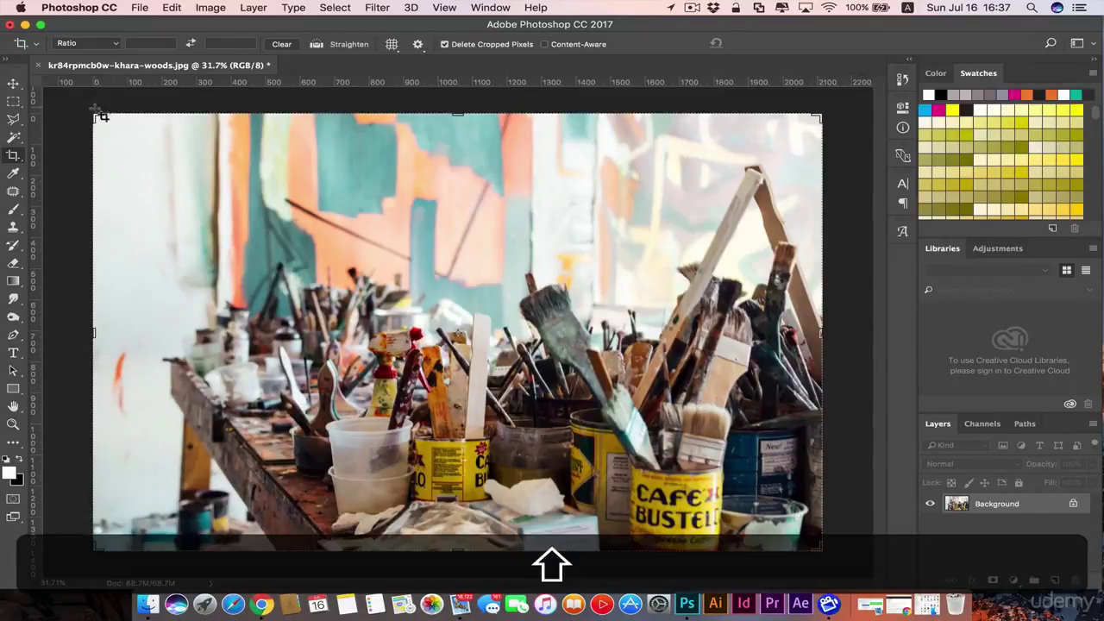
drag(93, 114, 135, 140)
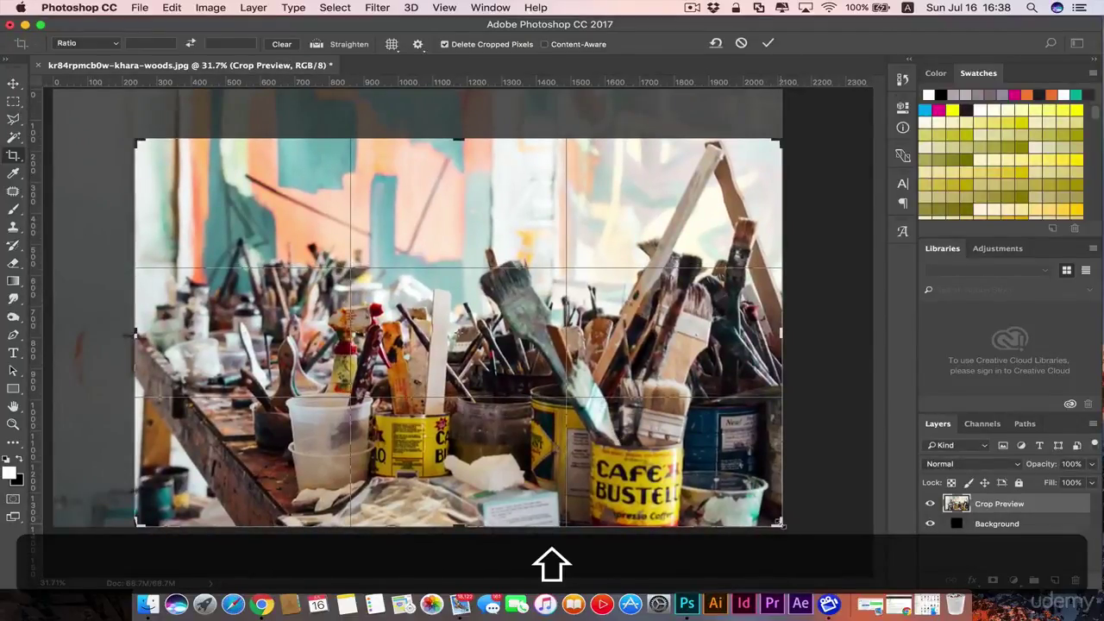
drag(773, 521, 733, 496)
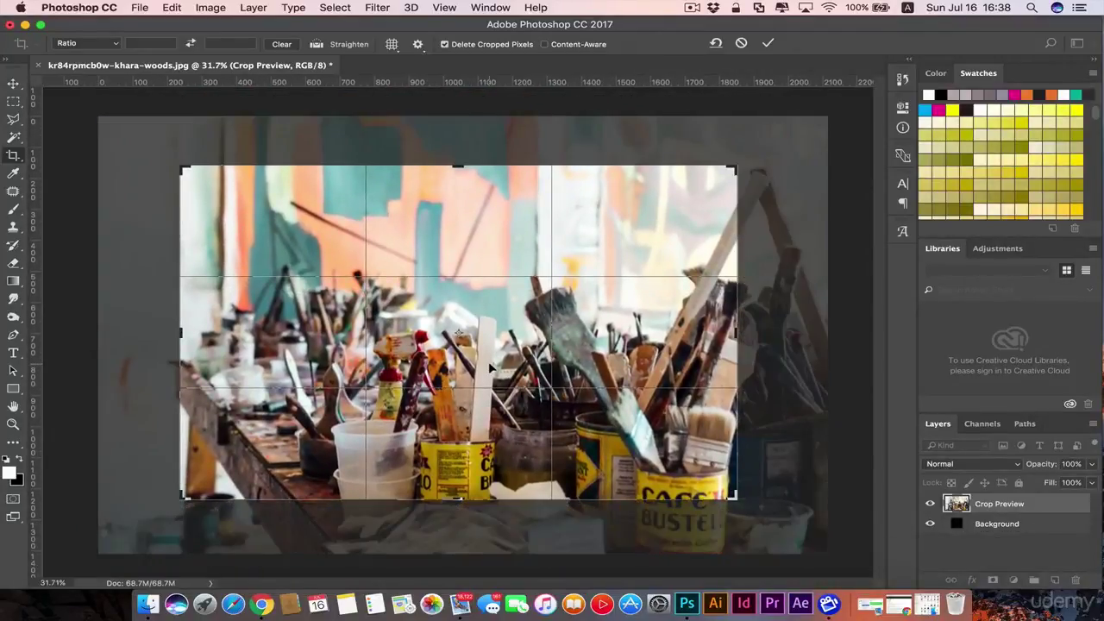
drag(489, 368, 542, 354)
key(Return)
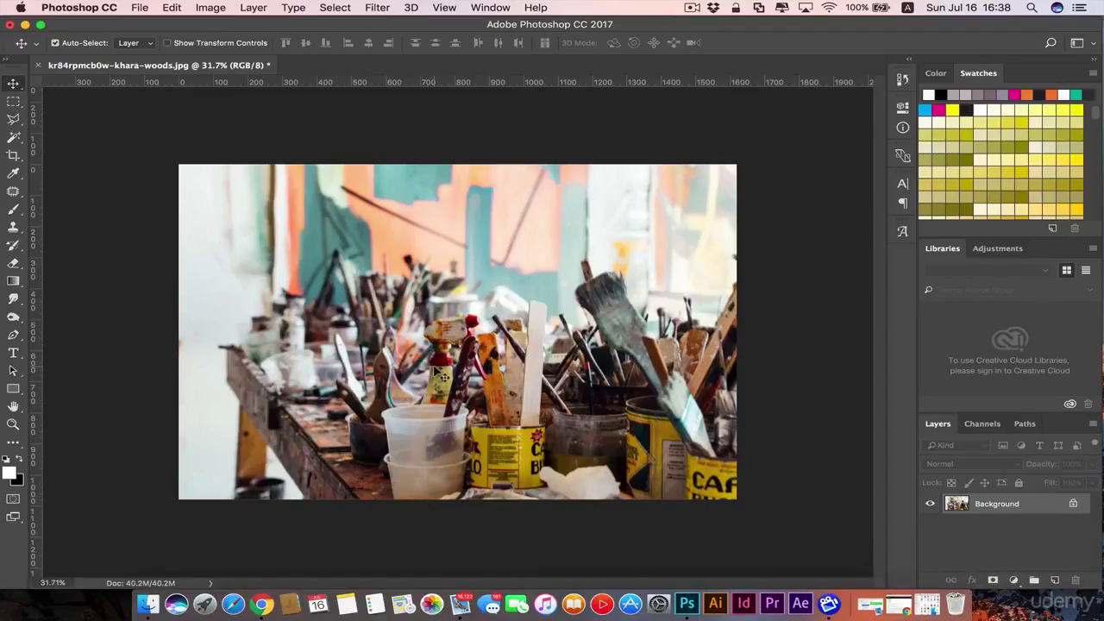
key(alt+super+z)
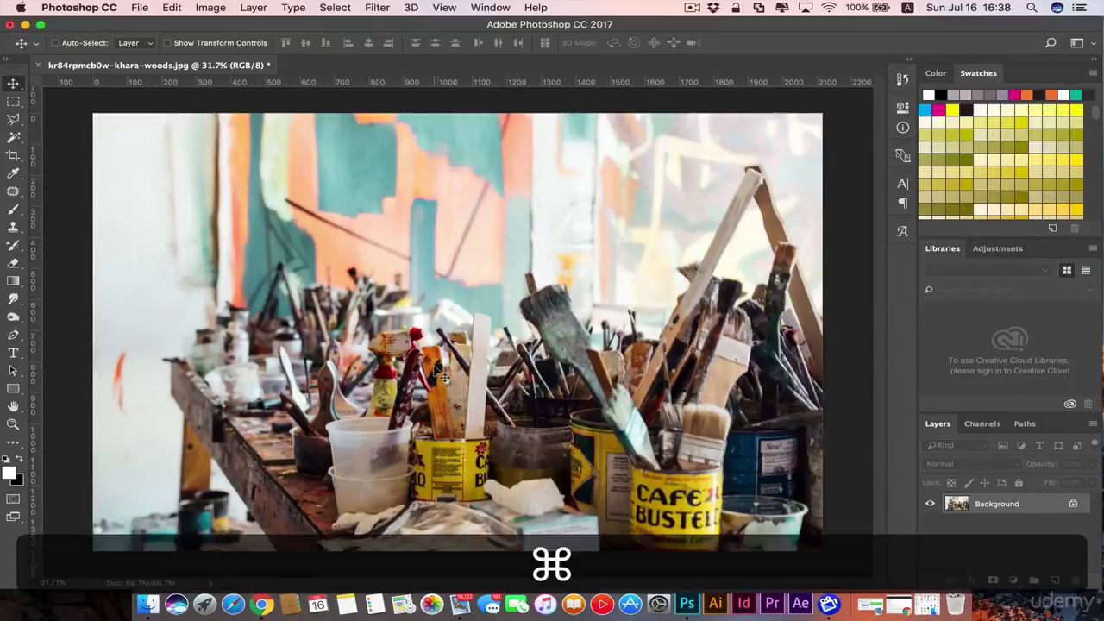
Try a Hue/Saturation adjustment on the photo with Saturation at -100, and reset Saturation to 0.
key(super+u)
drag(918, 223, 836, 95)
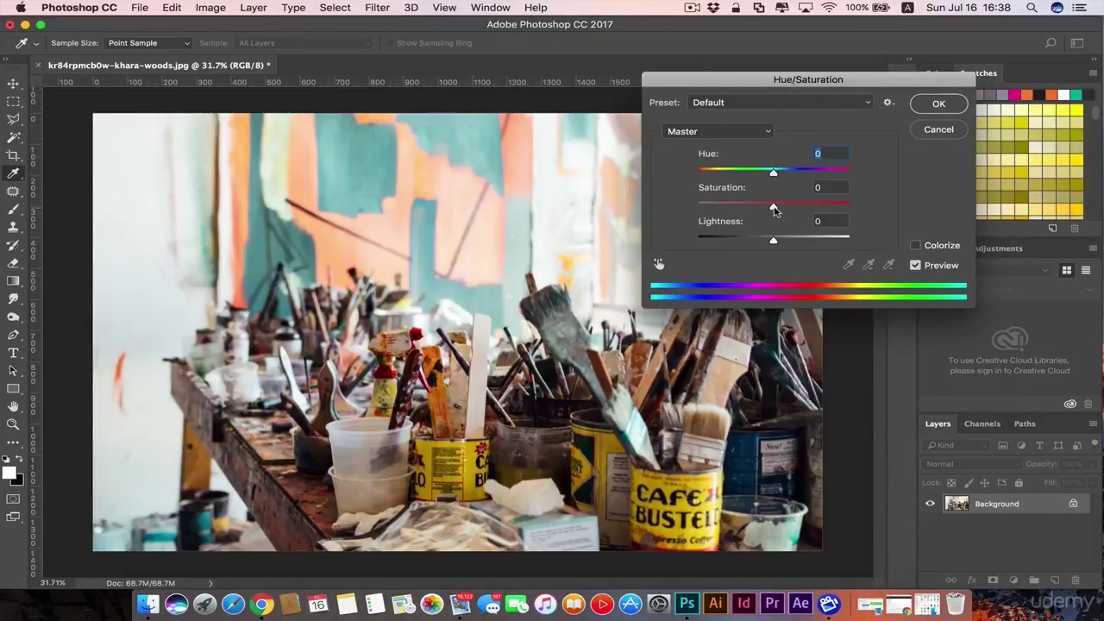
drag(774, 209, 653, 201)
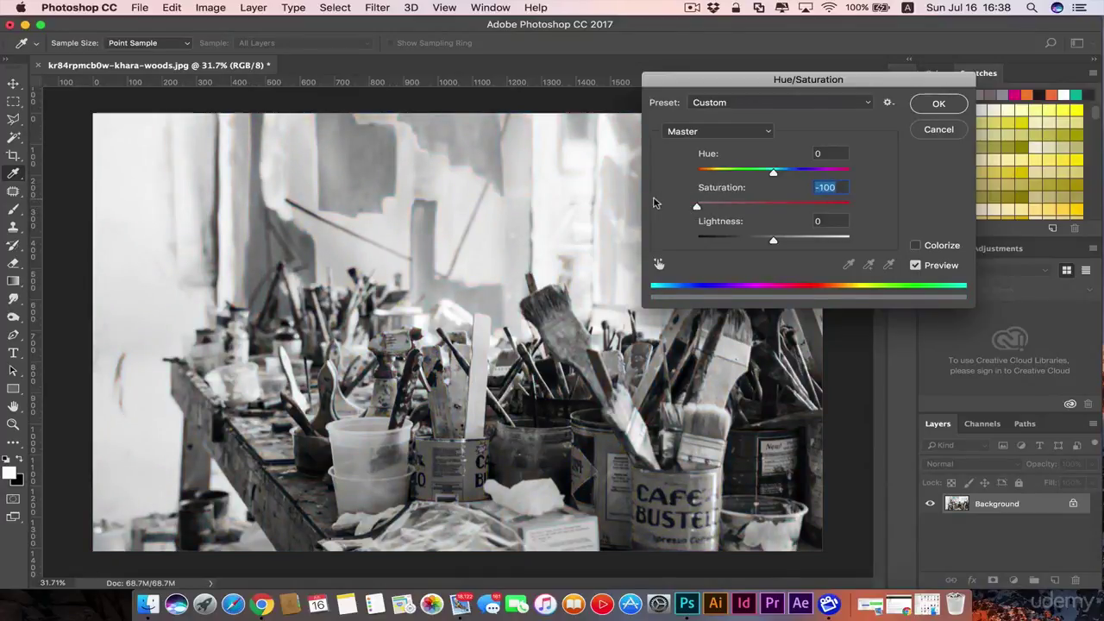
key(Tab)
text(0)
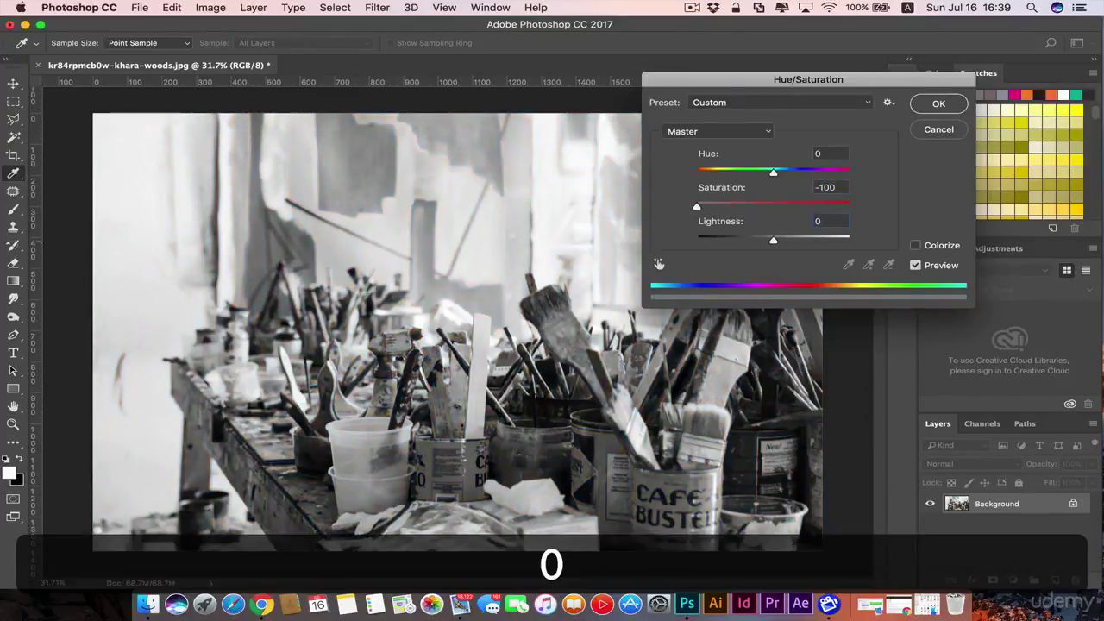
mouse_move(774, 242)
mouse_down()
mouse_move(751, 241)
mouse_move(774, 243)
mouse_up()
text(0)
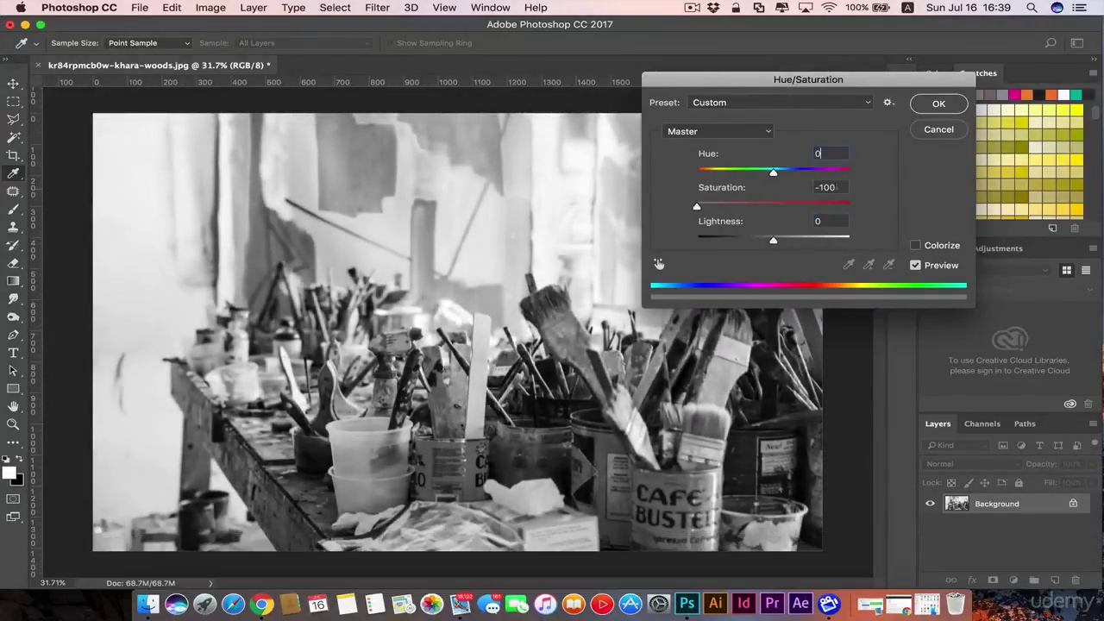
click(825, 188)
text(0)
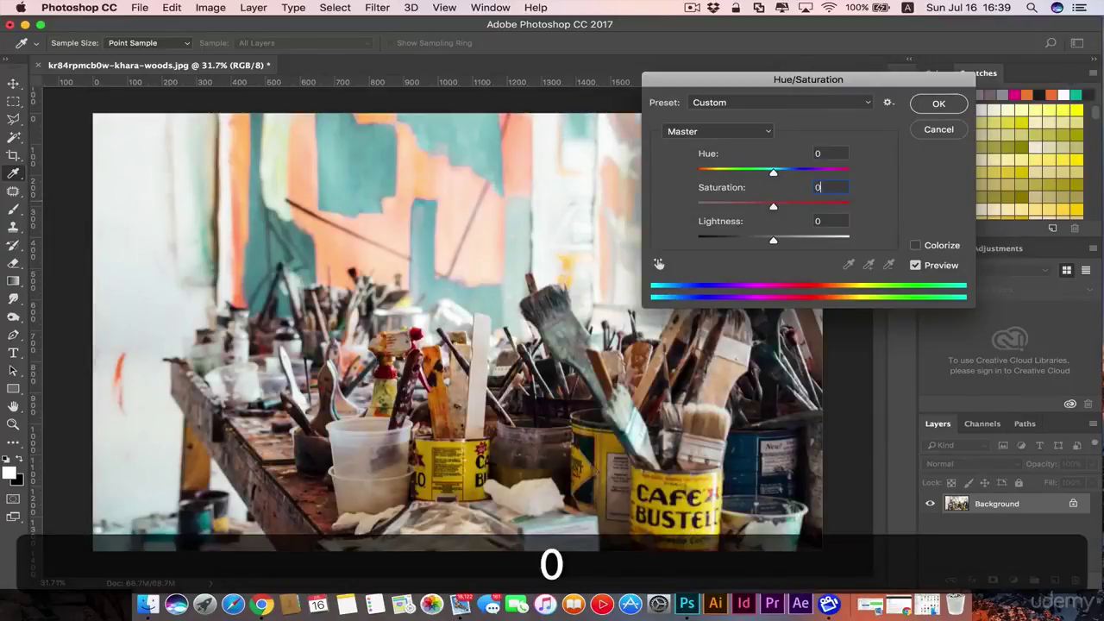
Try a Hue of -111 and a Saturation of -85 on the photo, and cancel the Hue/Saturation adjustment.
drag(774, 173, 717, 172)
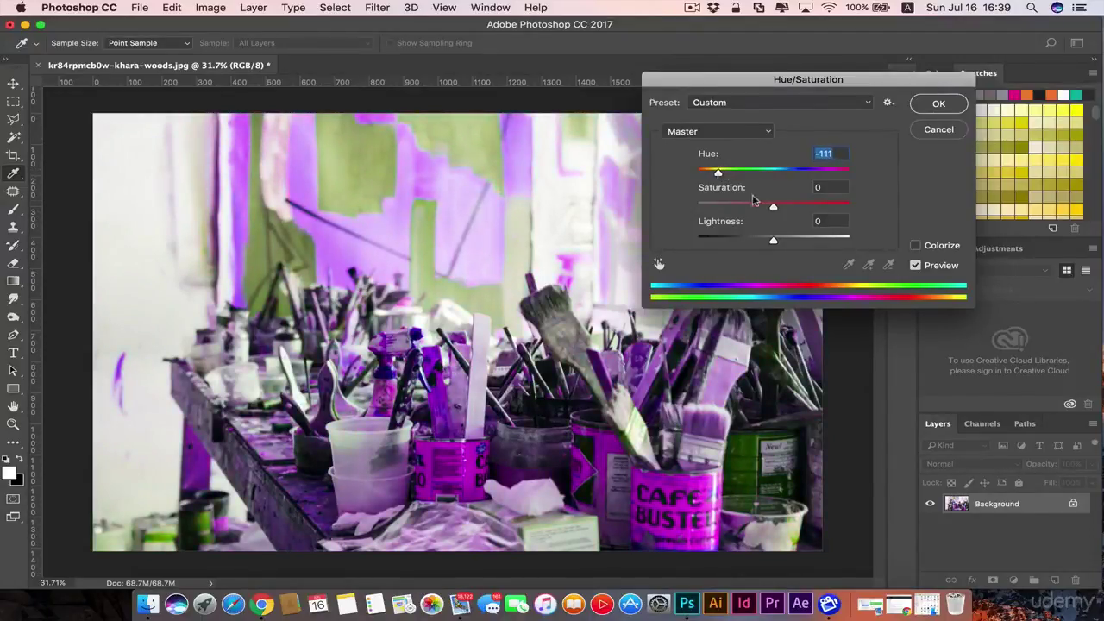
drag(775, 207, 709, 209)
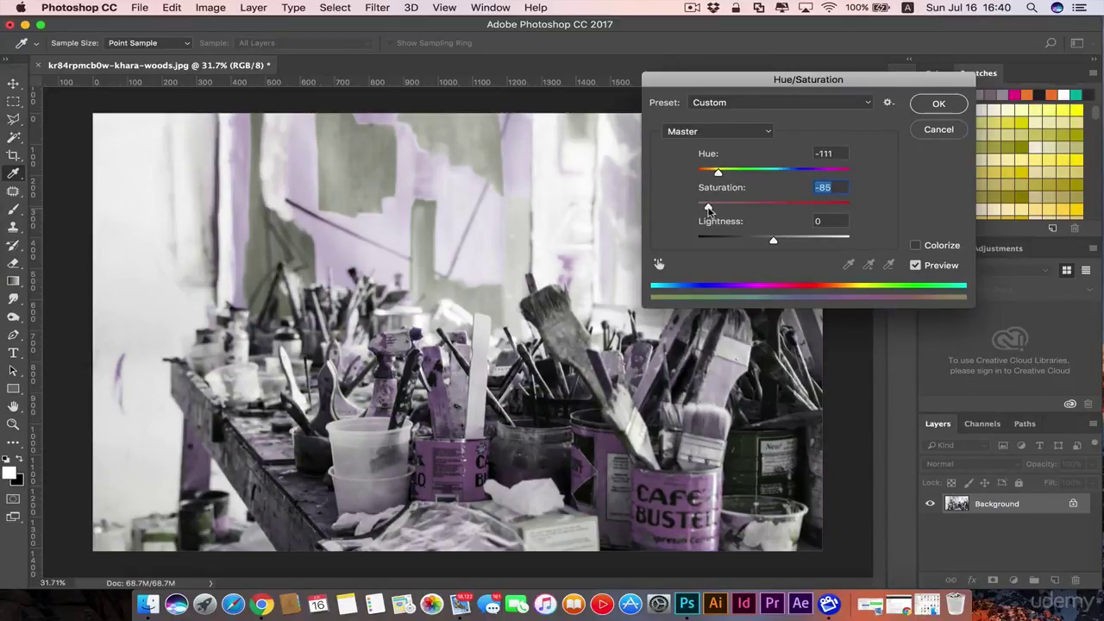
drag(708, 209, 713, 208)
text(0)
key(shift+Tab)
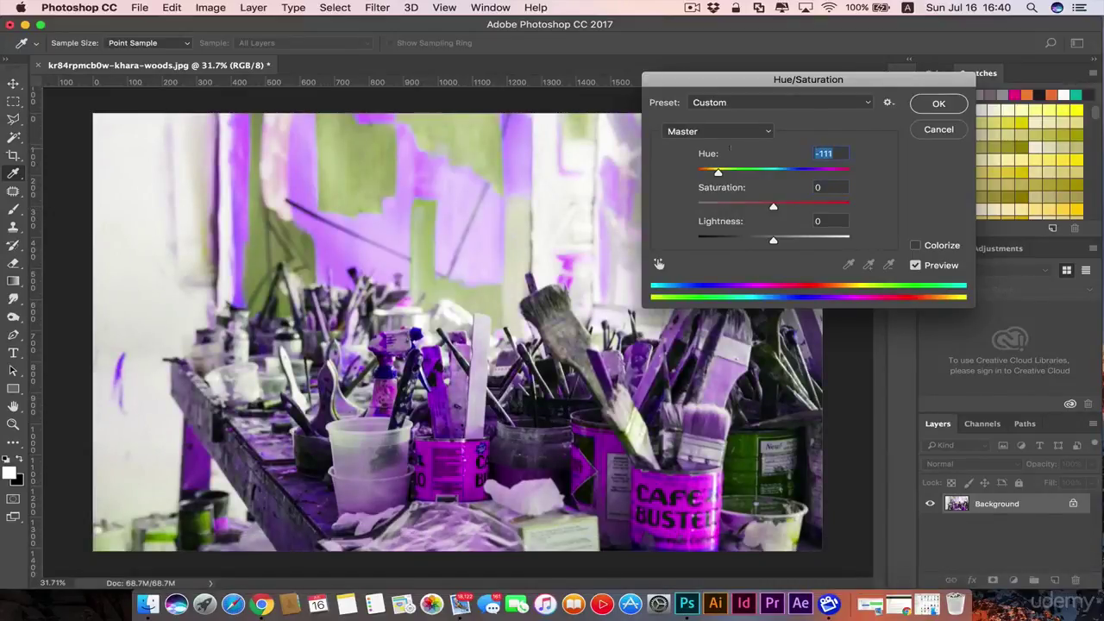
key(Escape)
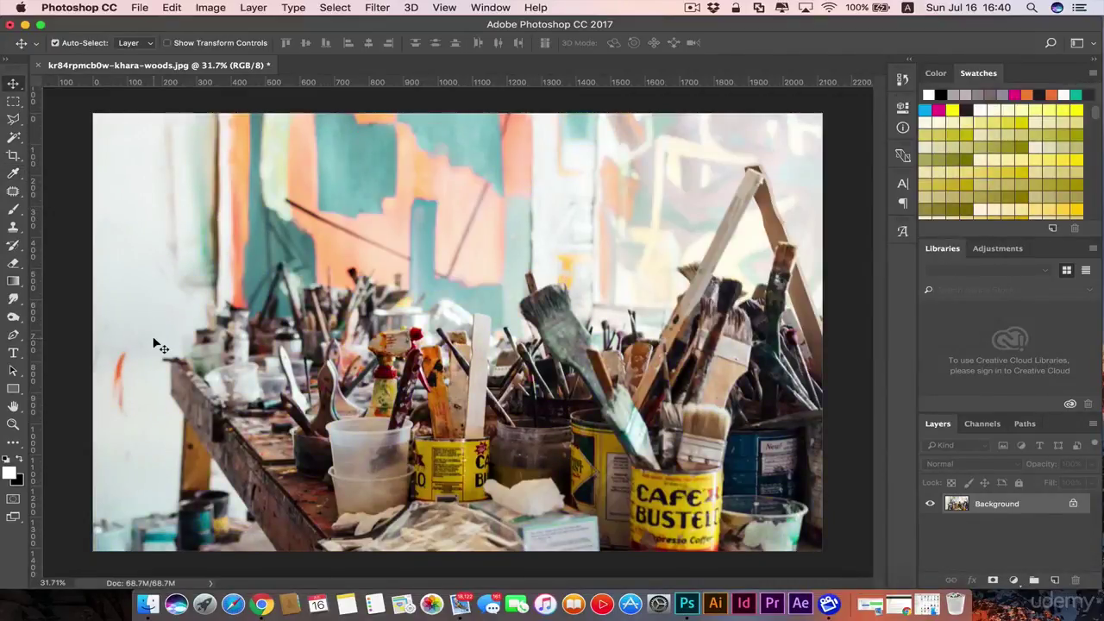
Try a Photo Filter adjustment on the photo using Warming Filter (85) at 100% density.
click(210, 11)
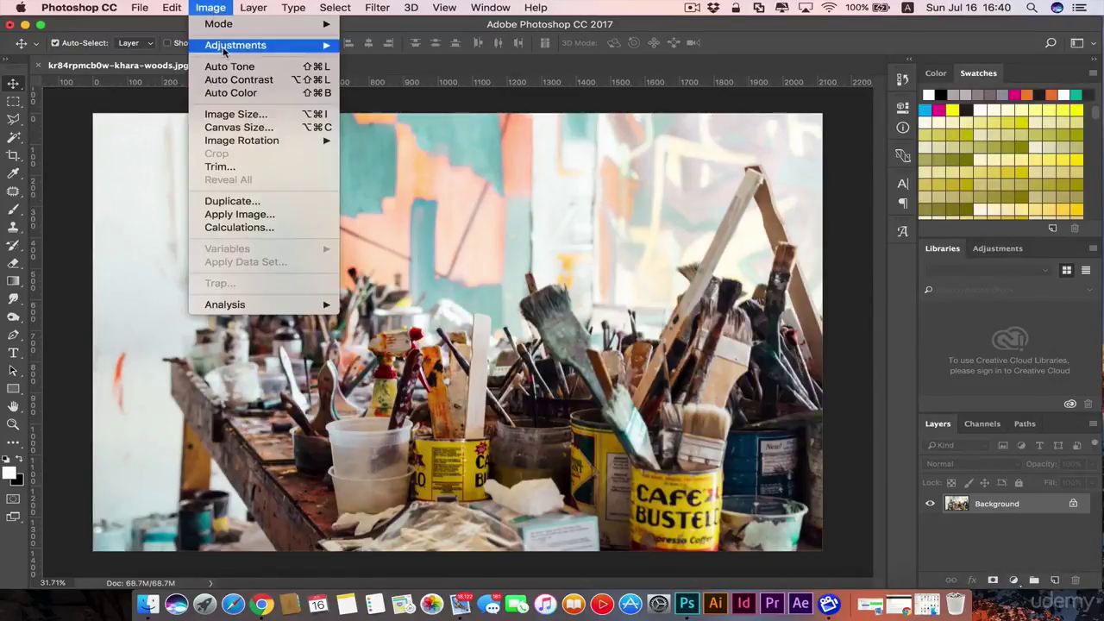
mouse_move(224, 50)
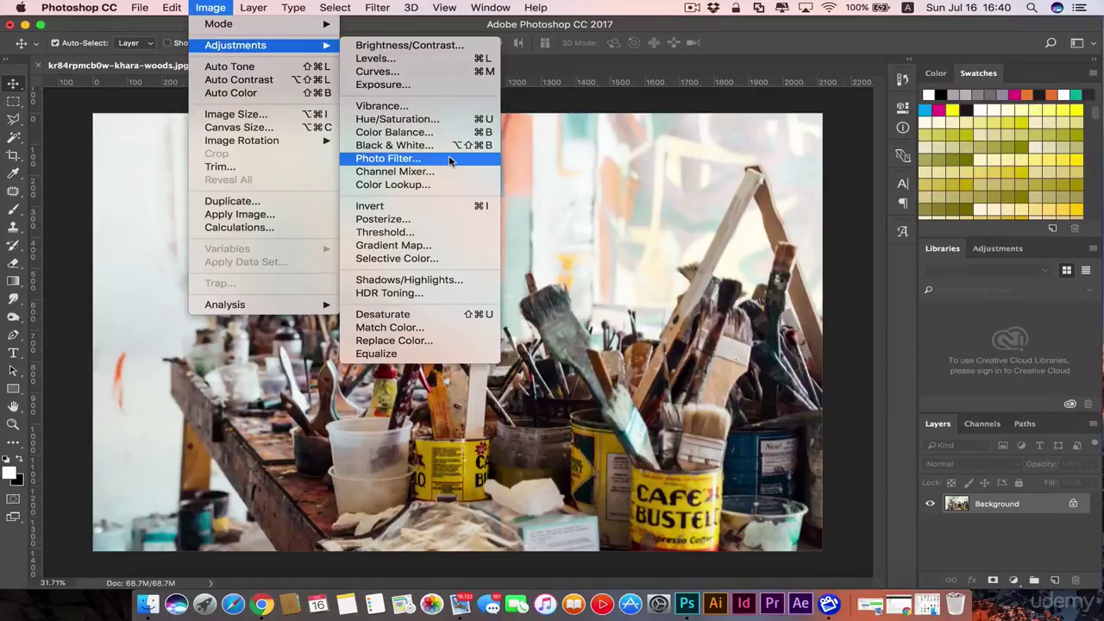
click(426, 161)
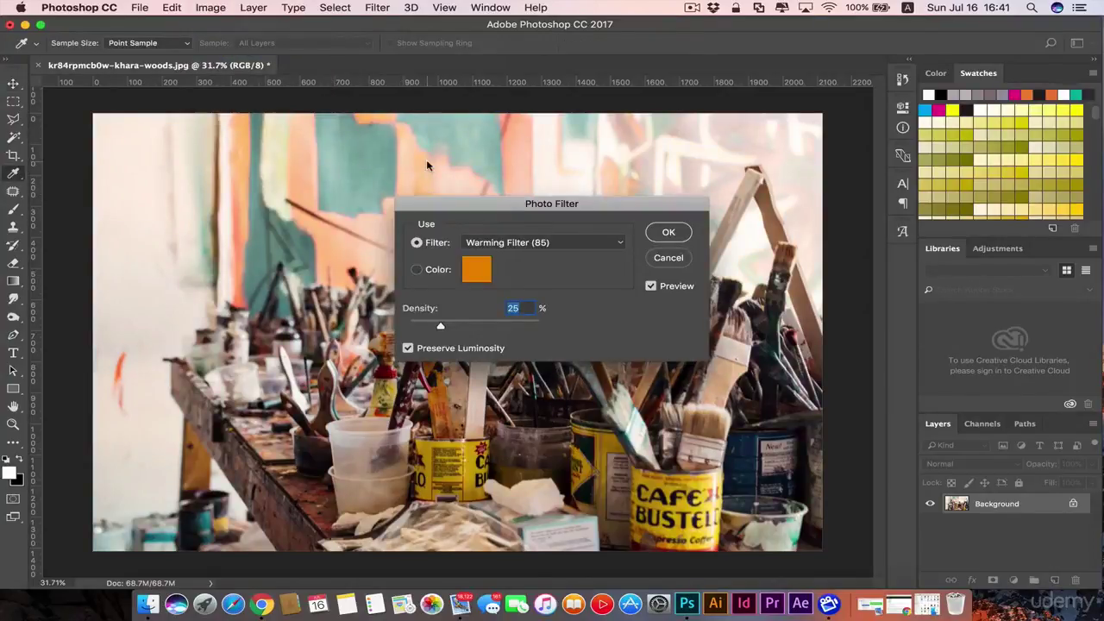
drag(556, 210, 768, 138)
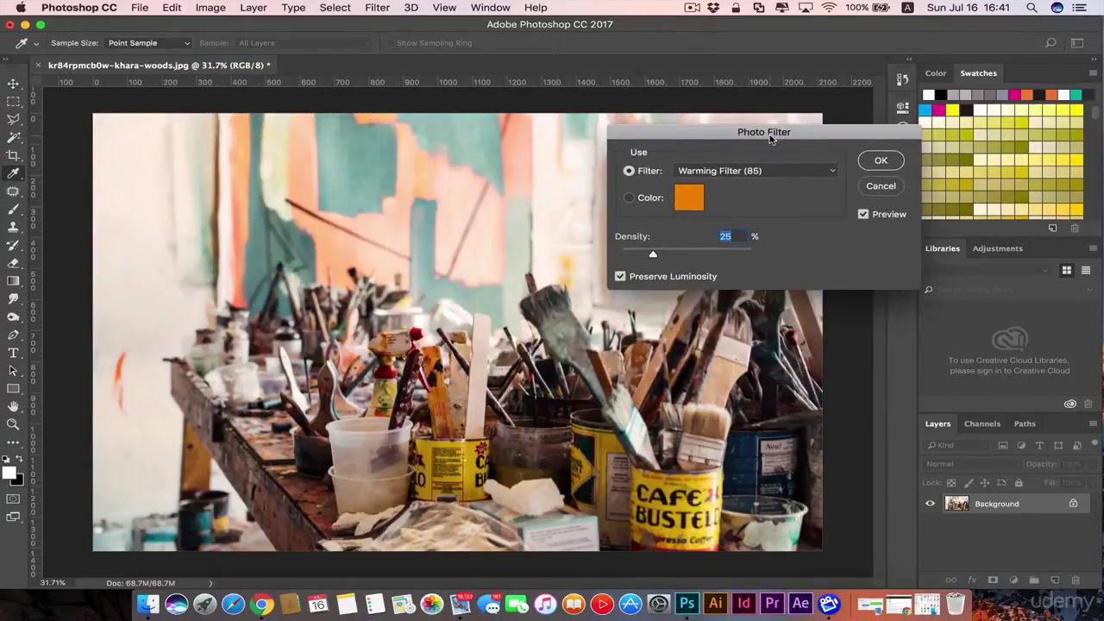
click(836, 172)
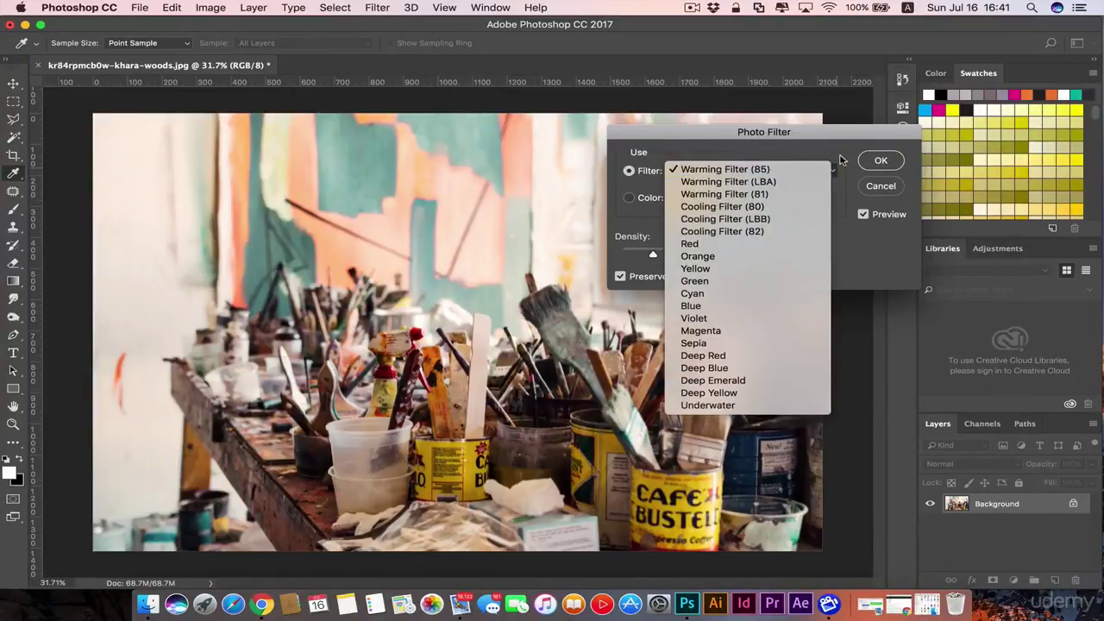
click(840, 163)
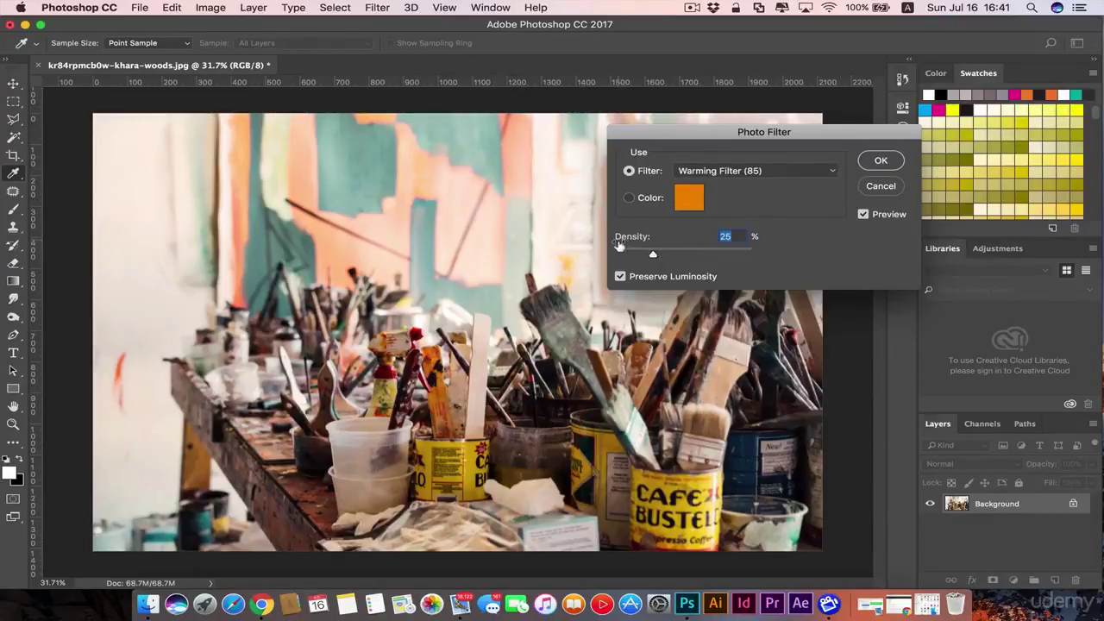
drag(653, 256, 813, 263)
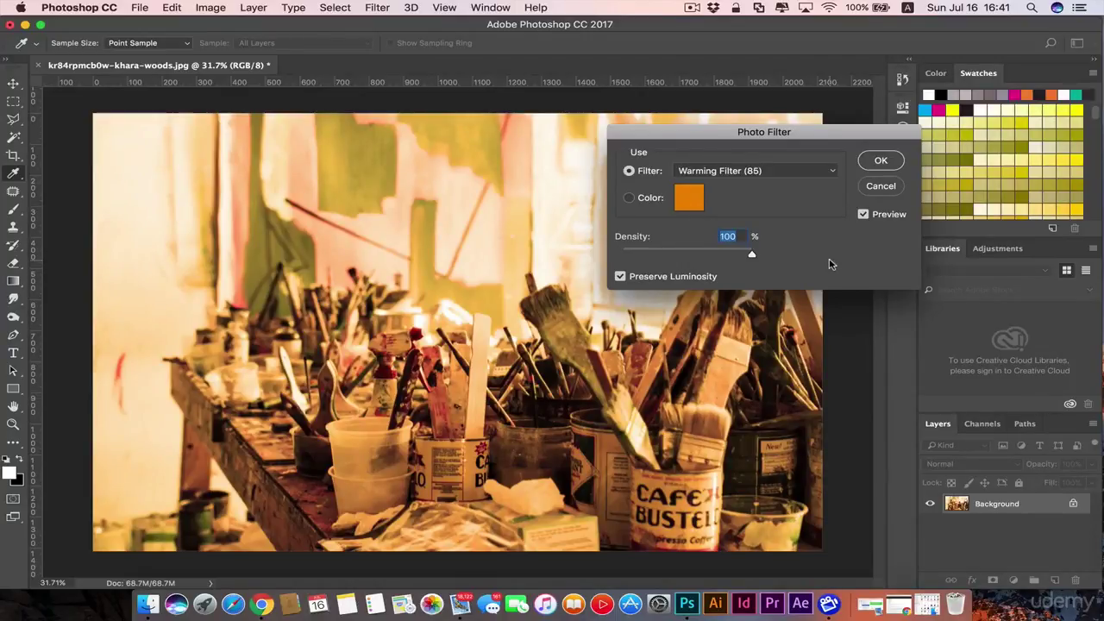
Try the Sepia, Magenta, Violet and Deep Yellow photo filters on the photo in turn.
click(828, 171)
click(759, 344)
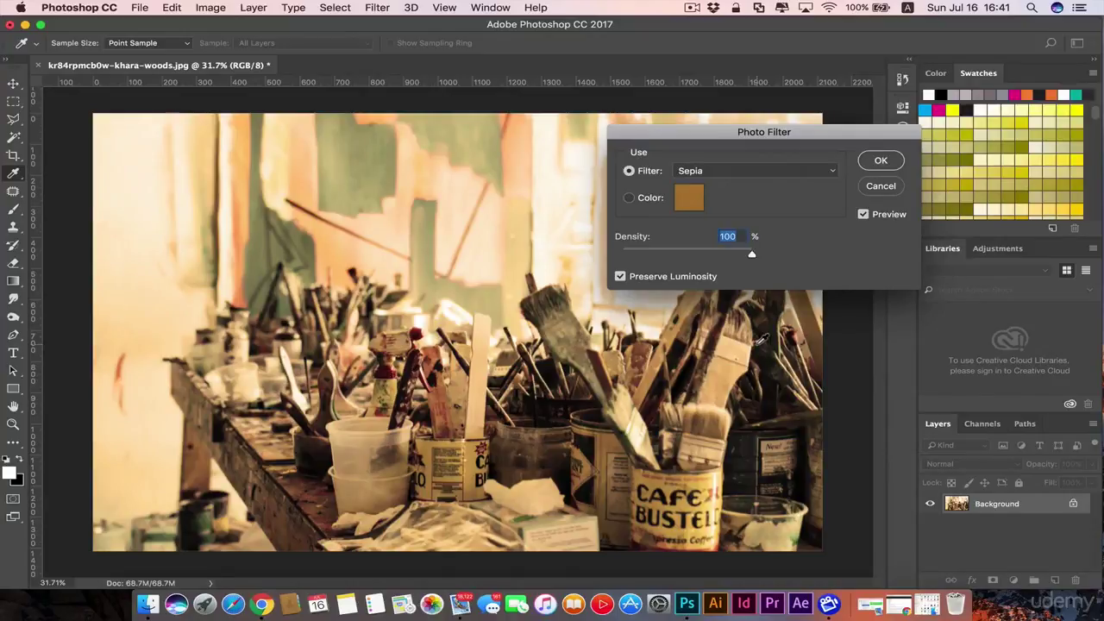
click(832, 171)
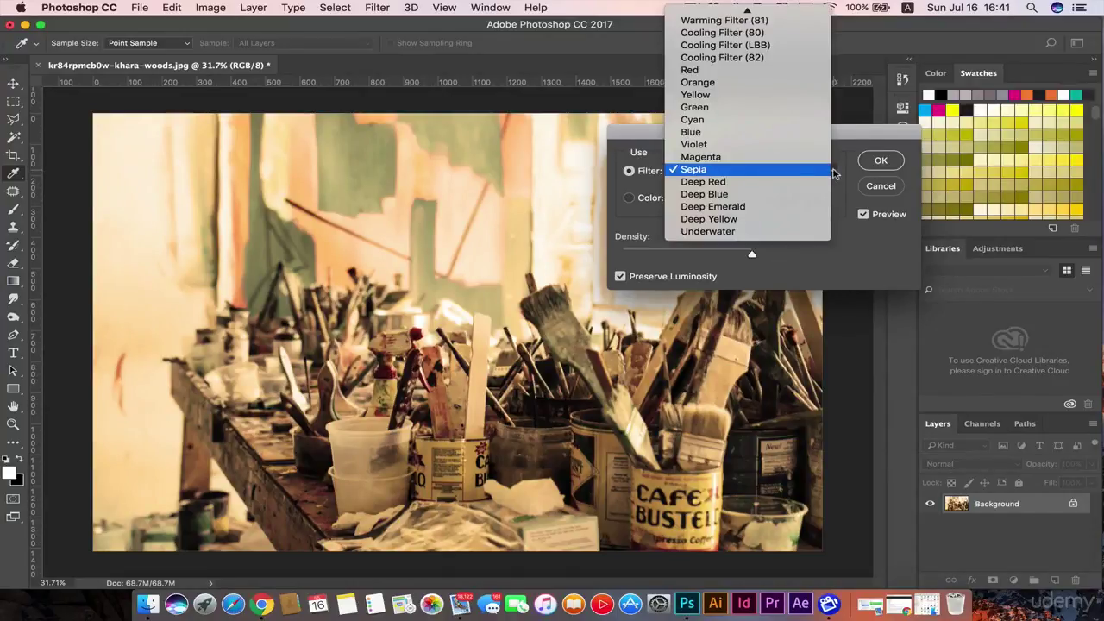
click(817, 159)
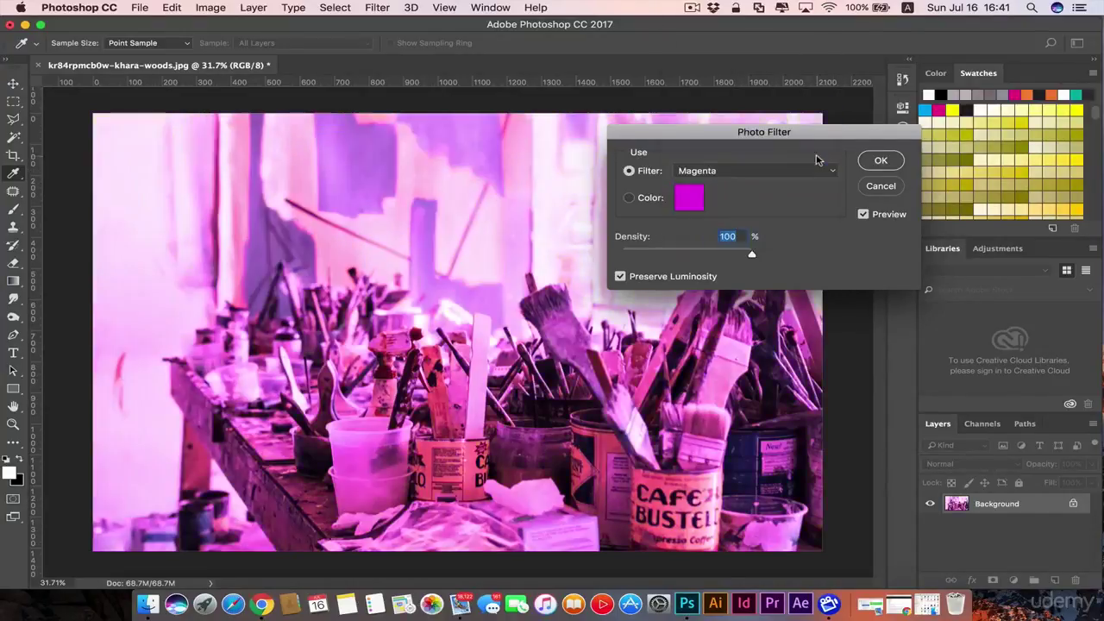
click(830, 172)
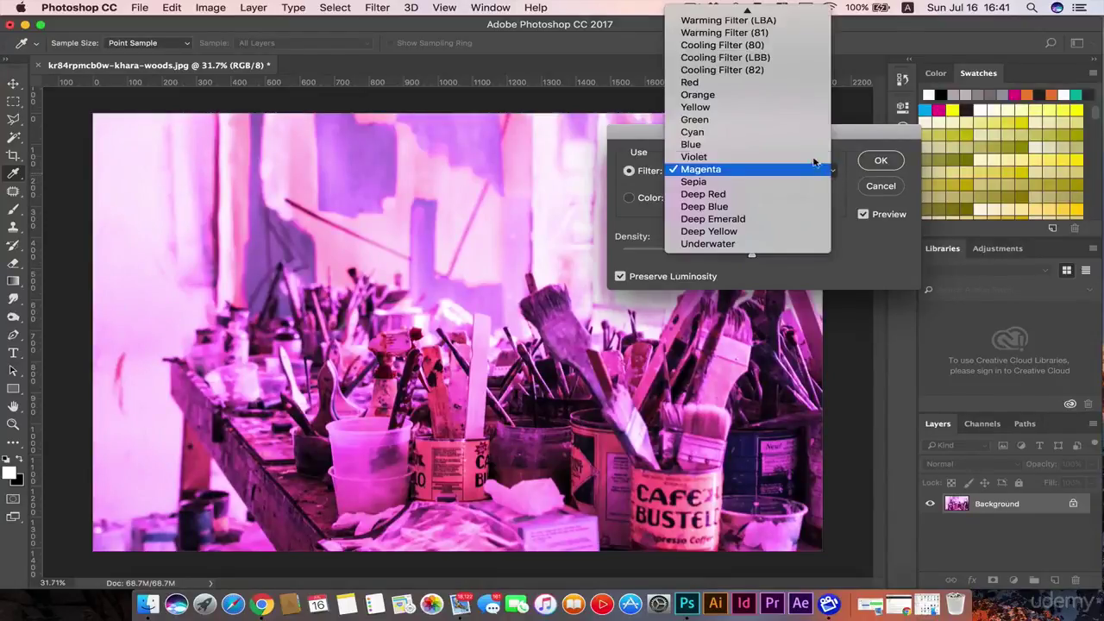
click(809, 154)
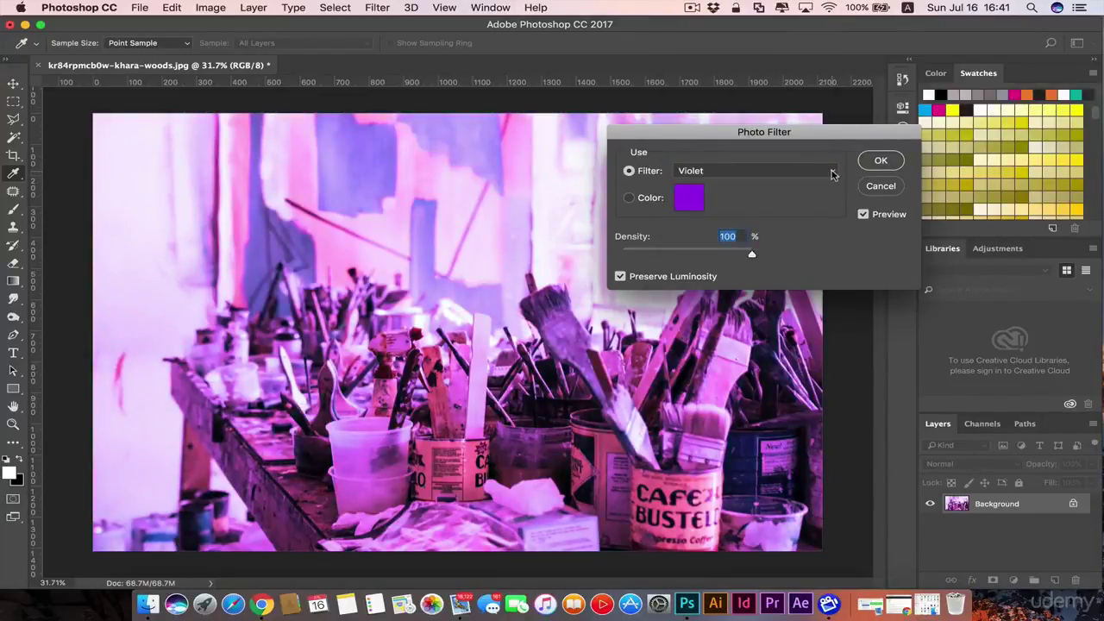
click(832, 174)
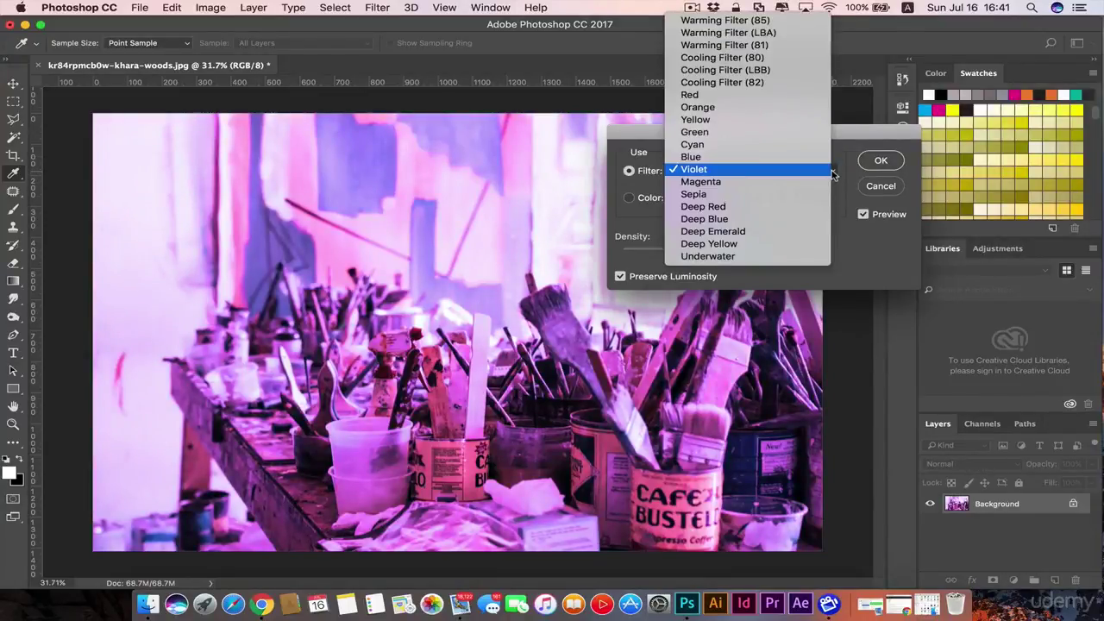
click(788, 243)
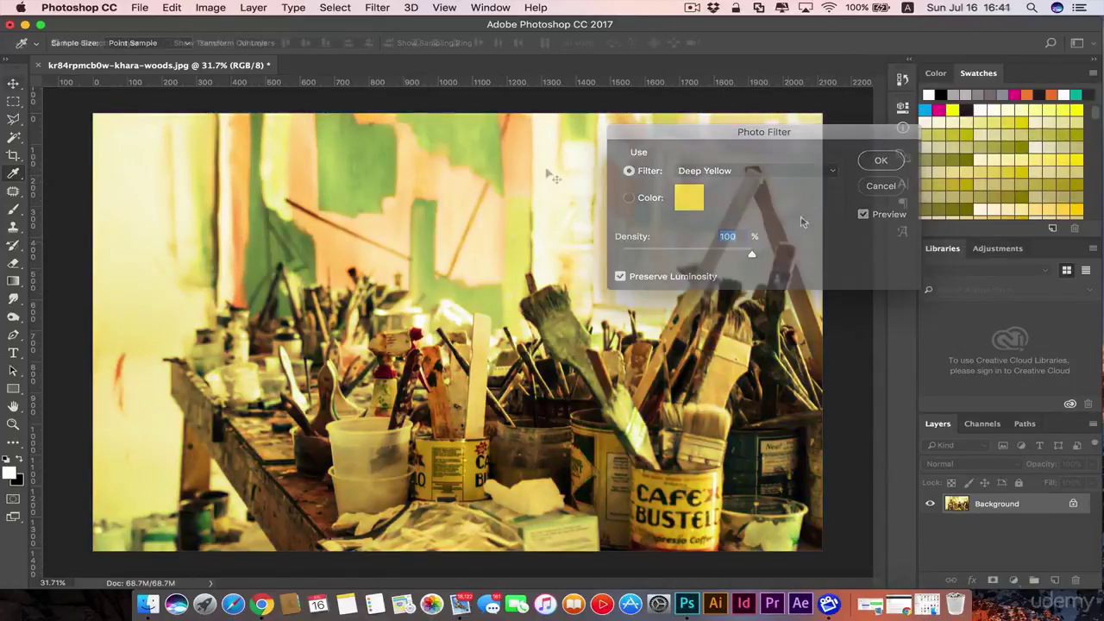
Desaturate the photo to black and white.
click(210, 8)
mouse_move(227, 50)
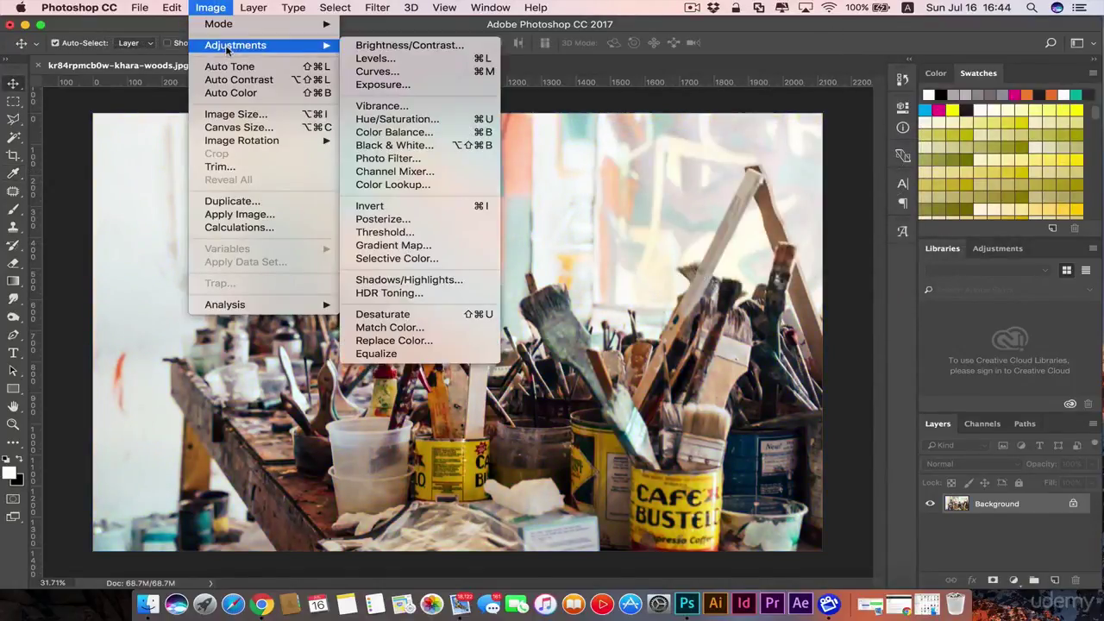
click(493, 316)
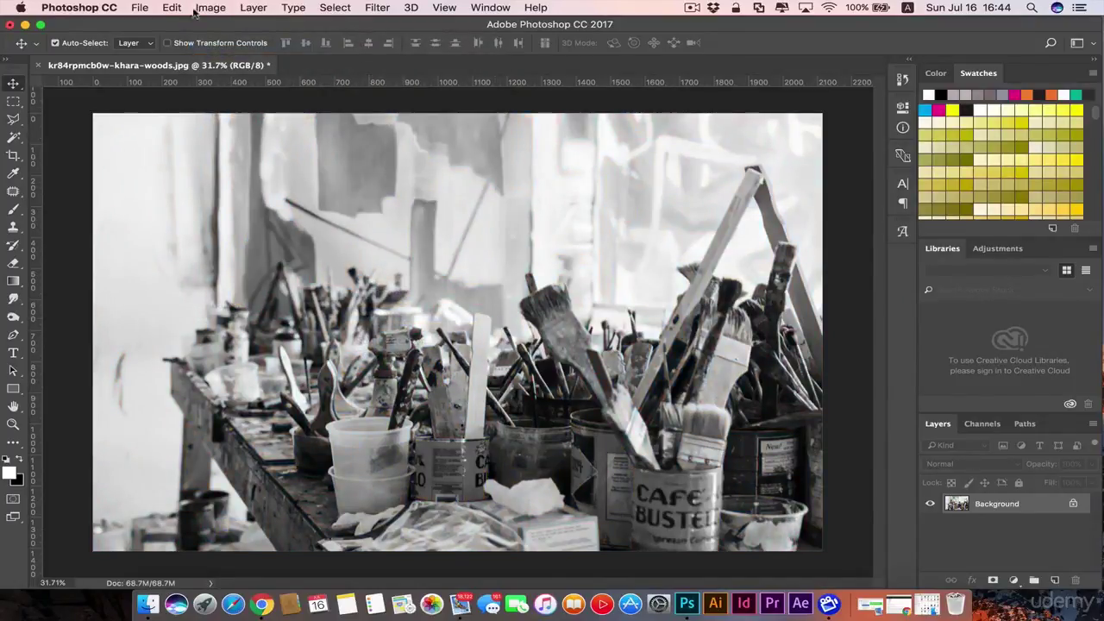
Apply a Brightness/Contrast adjustment to the black-and-white photo with Contrast at 91 and Brightness at 92.
click(212, 9)
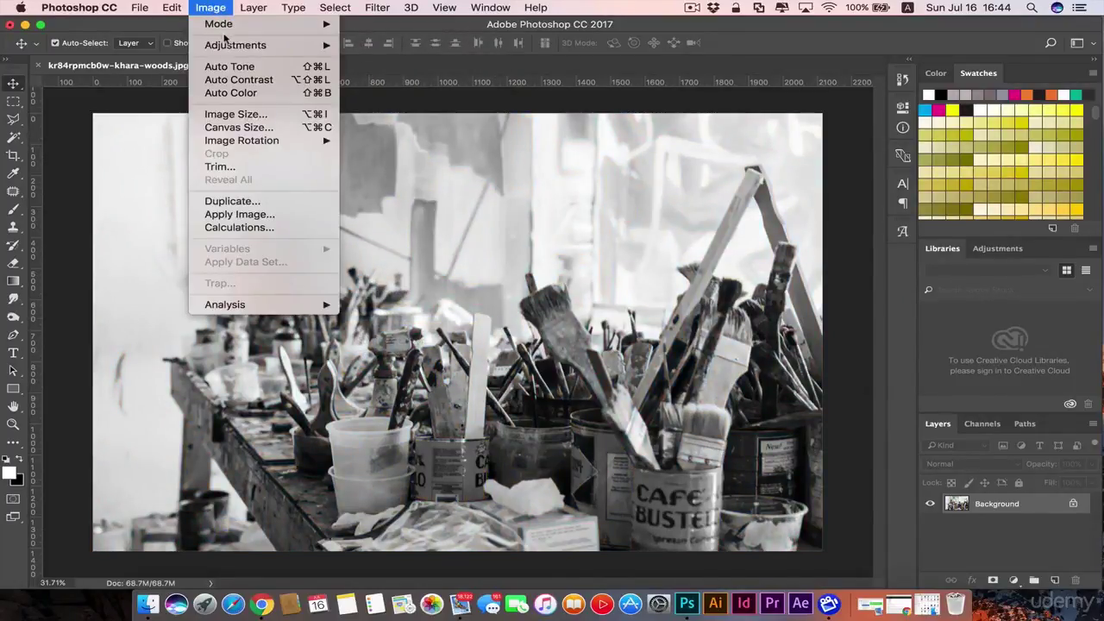
mouse_move(226, 45)
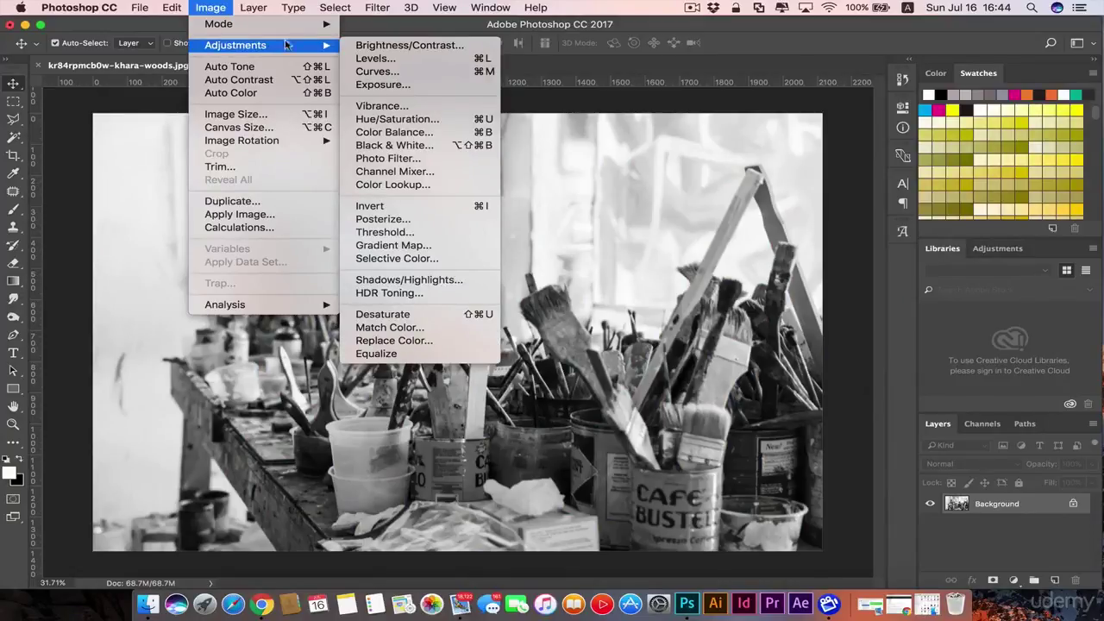
click(403, 46)
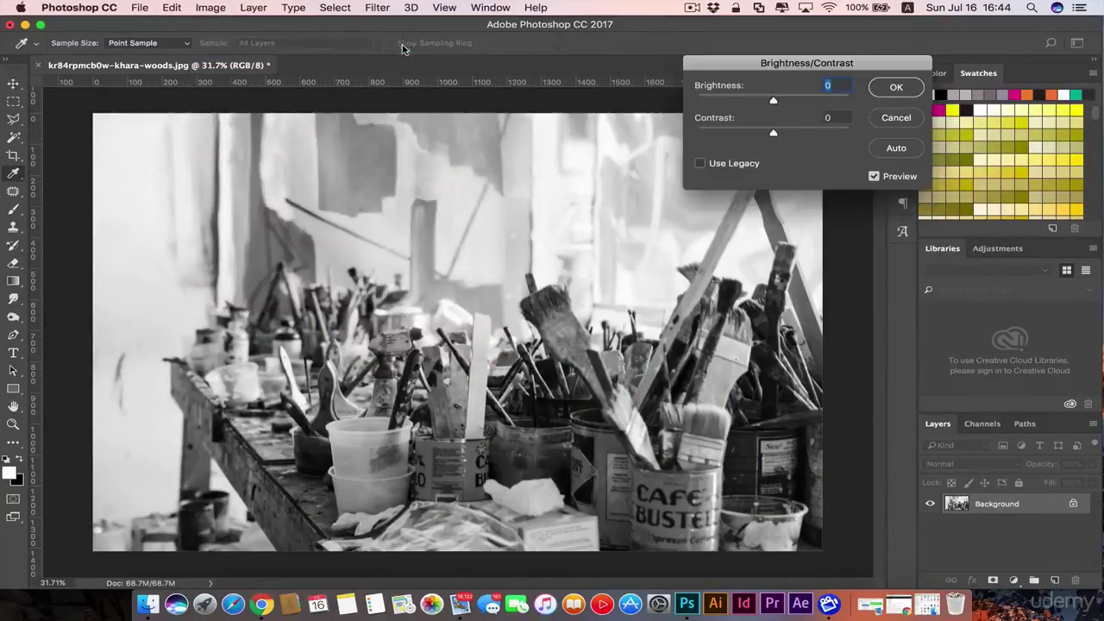
drag(773, 138, 844, 130)
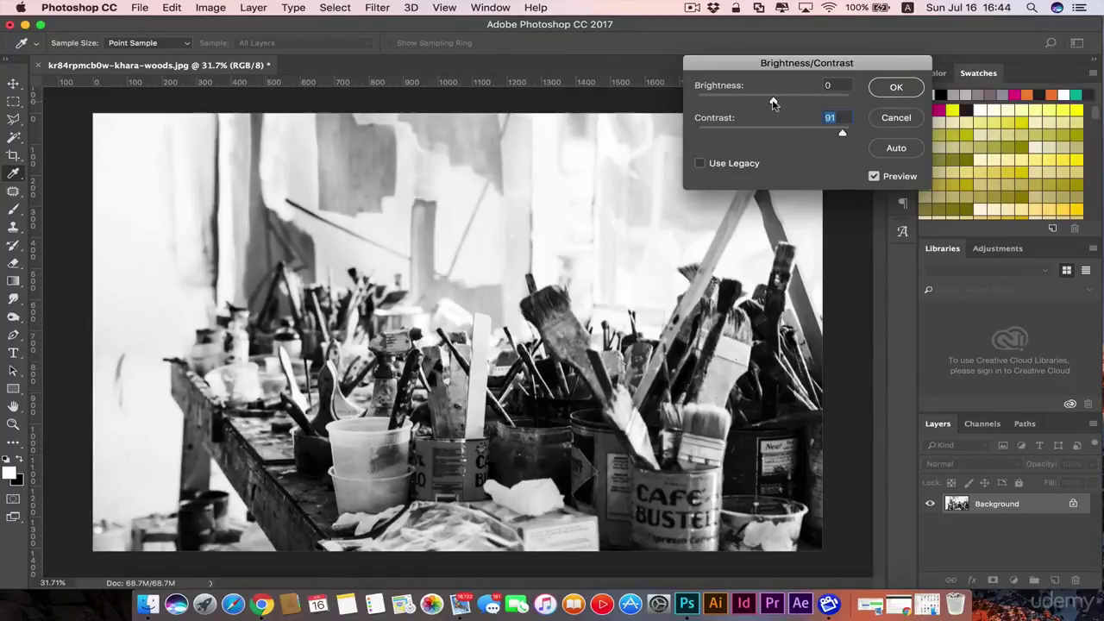
drag(772, 102, 820, 97)
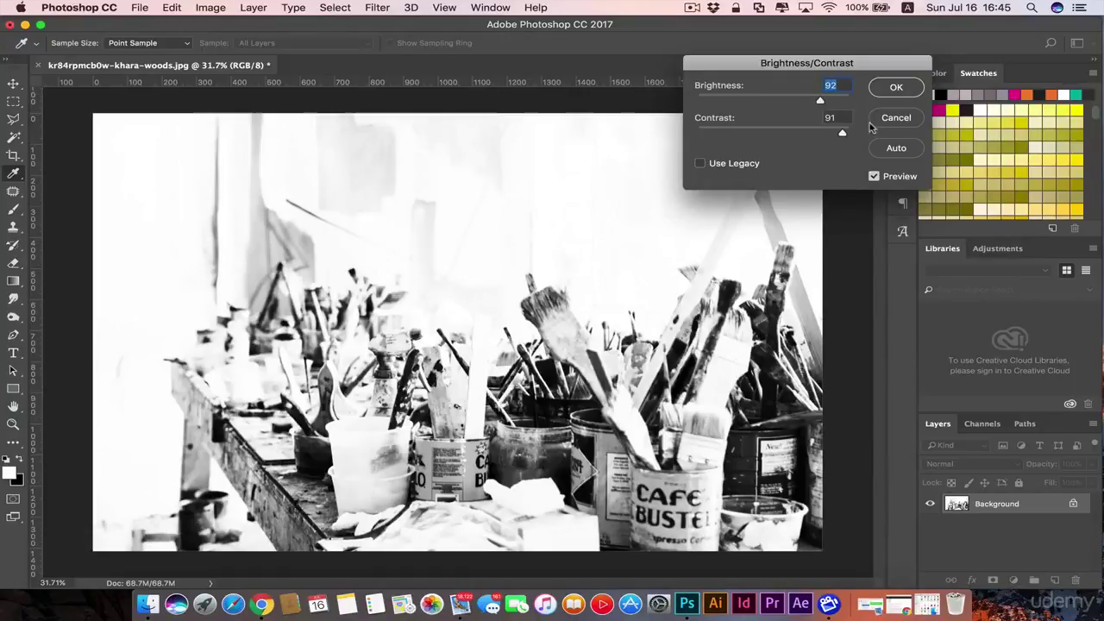
click(896, 87)
key(v)
Start a Photo Filter adjustment on the high-contrast photo with its density at 100%, keeping the dialog clear of the picture.
click(210, 7)
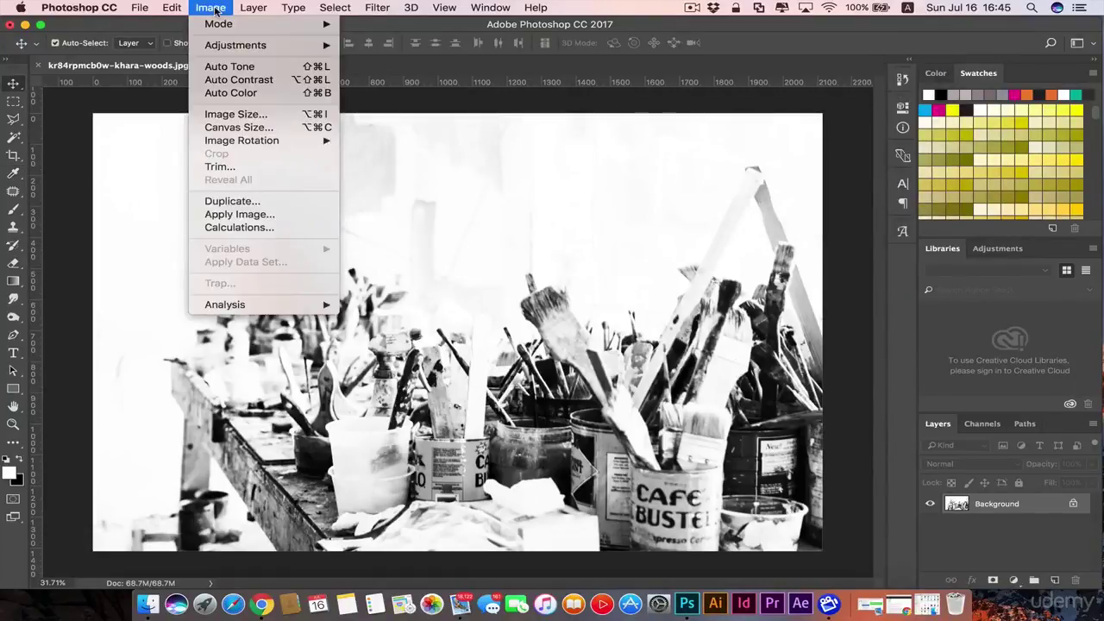
mouse_move(222, 45)
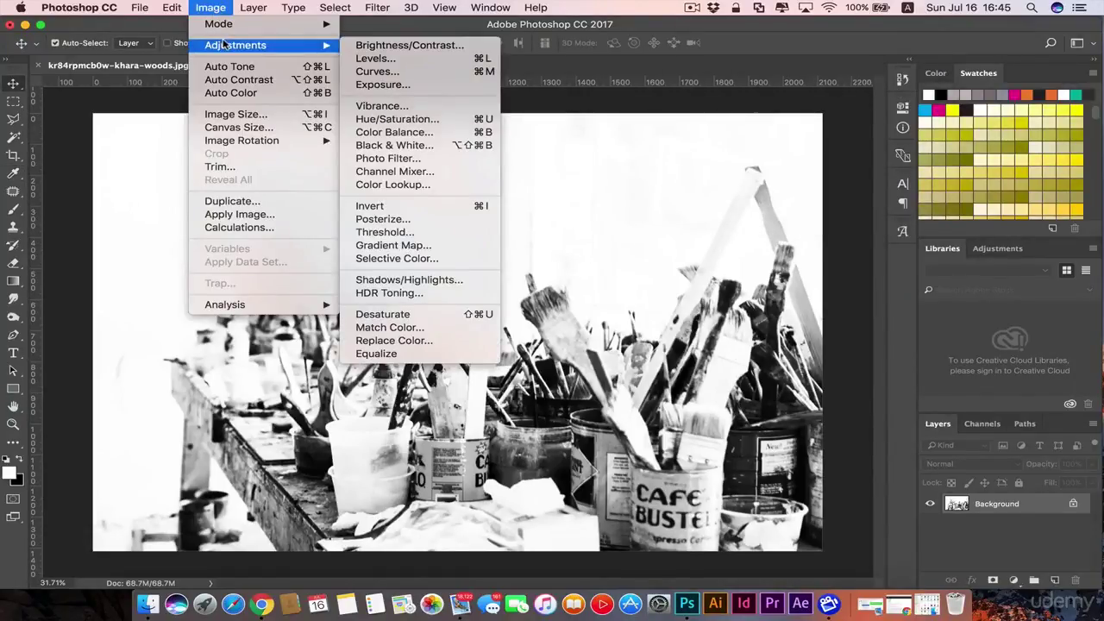
click(379, 158)
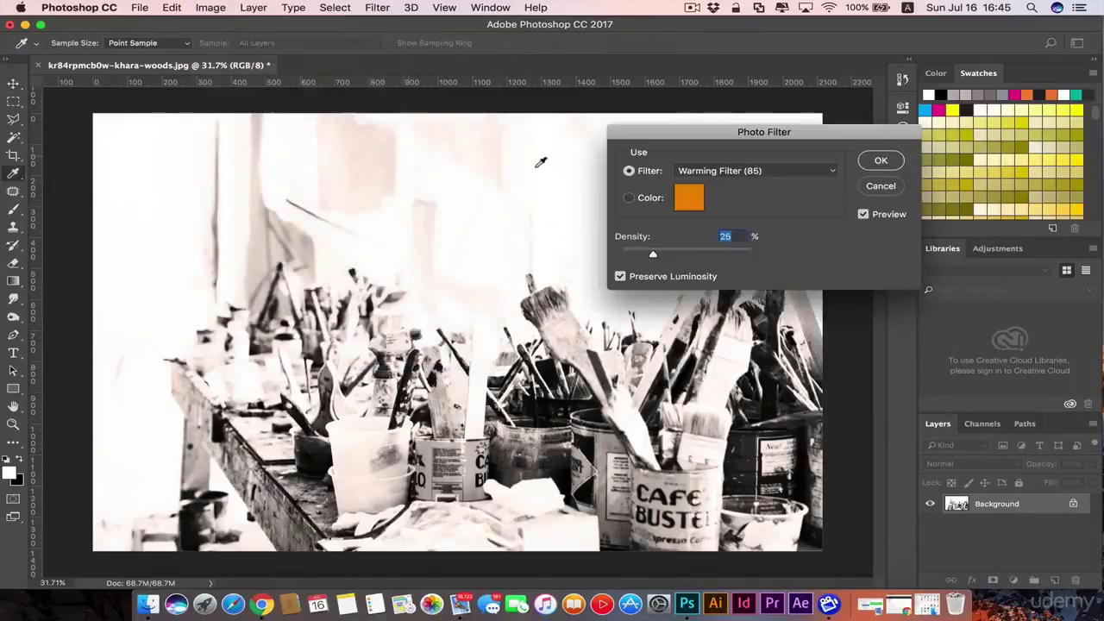
drag(652, 257, 780, 268)
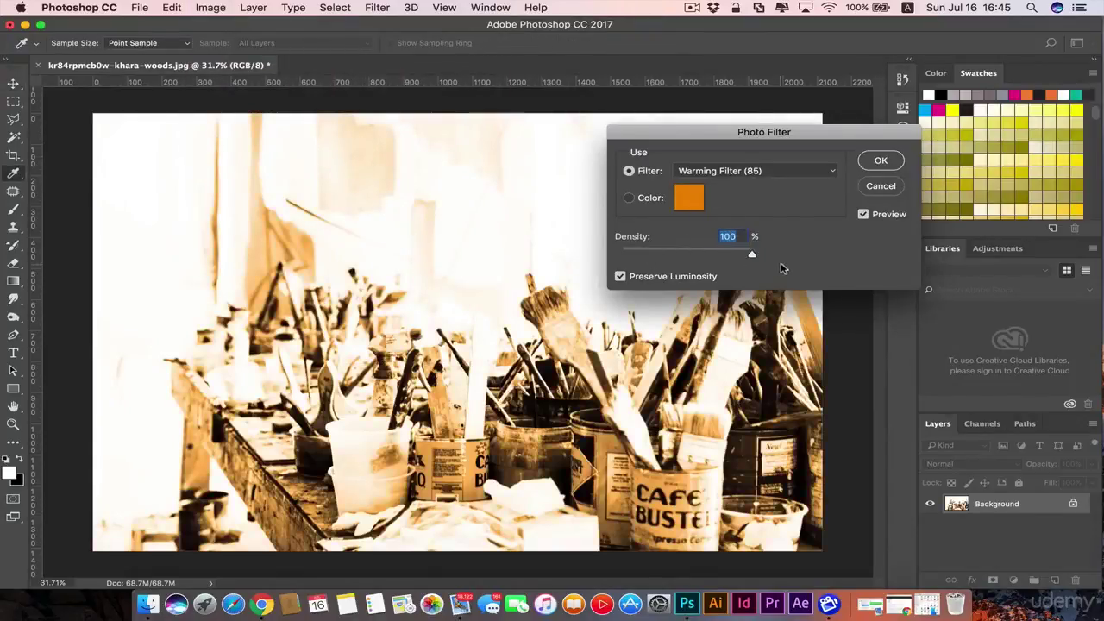
drag(819, 136, 885, 53)
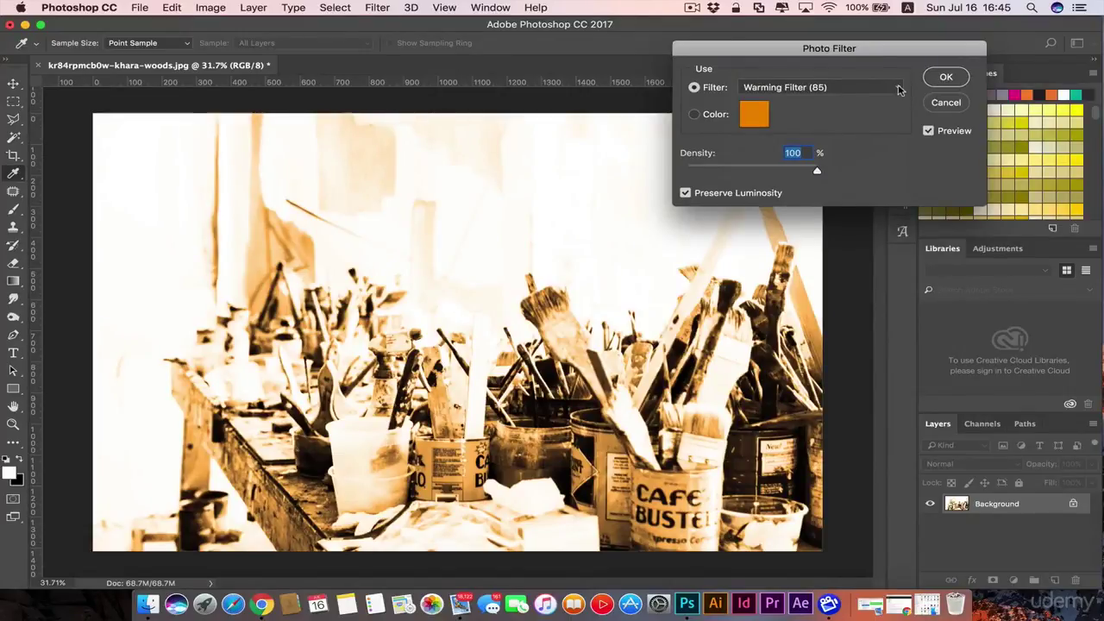
Try the Deep Blue photo filter, switch the filter to Violet and apply it to the photo.
click(895, 91)
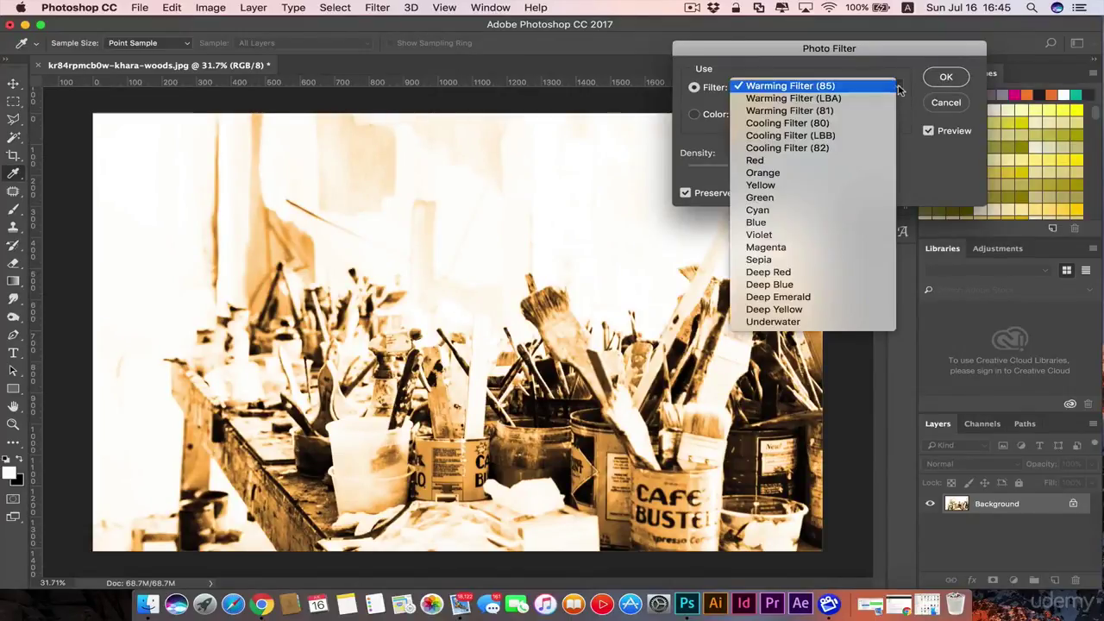
click(807, 287)
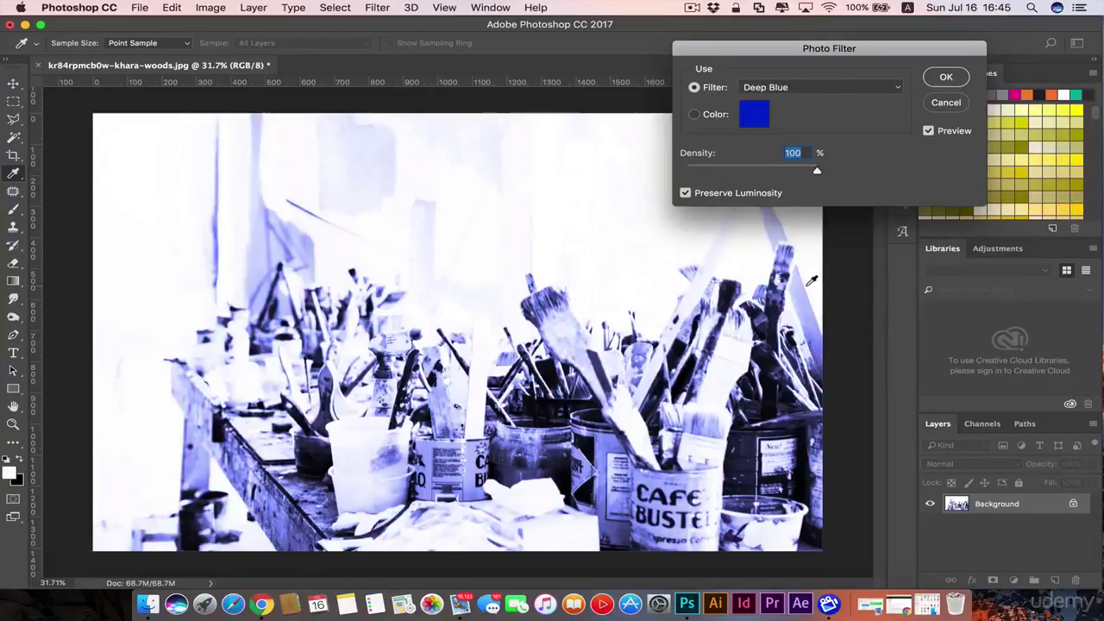
click(899, 88)
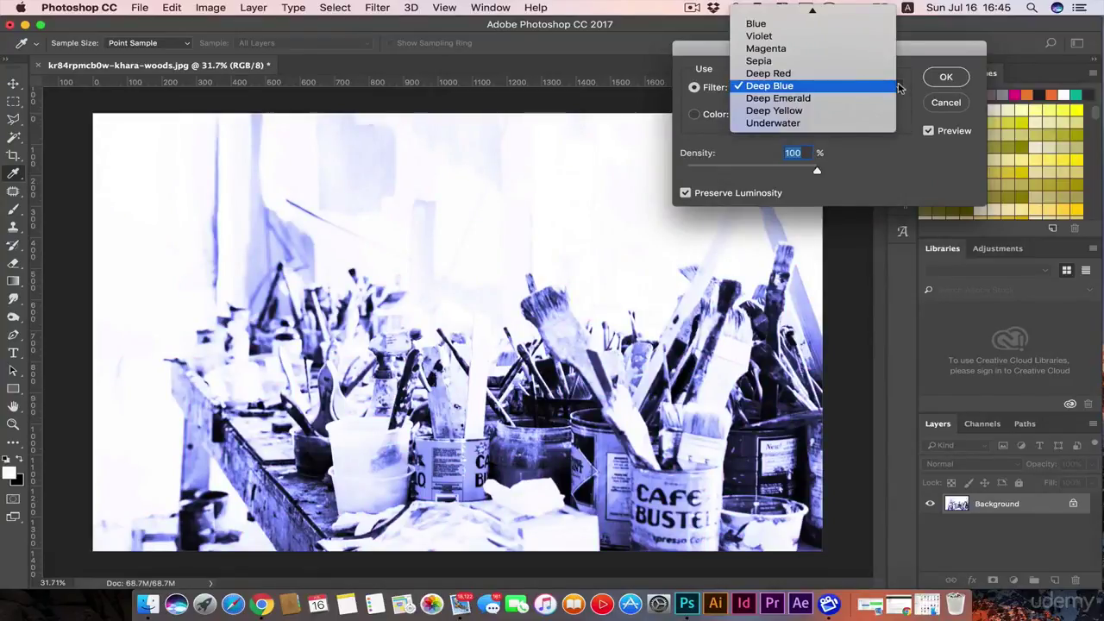
click(821, 97)
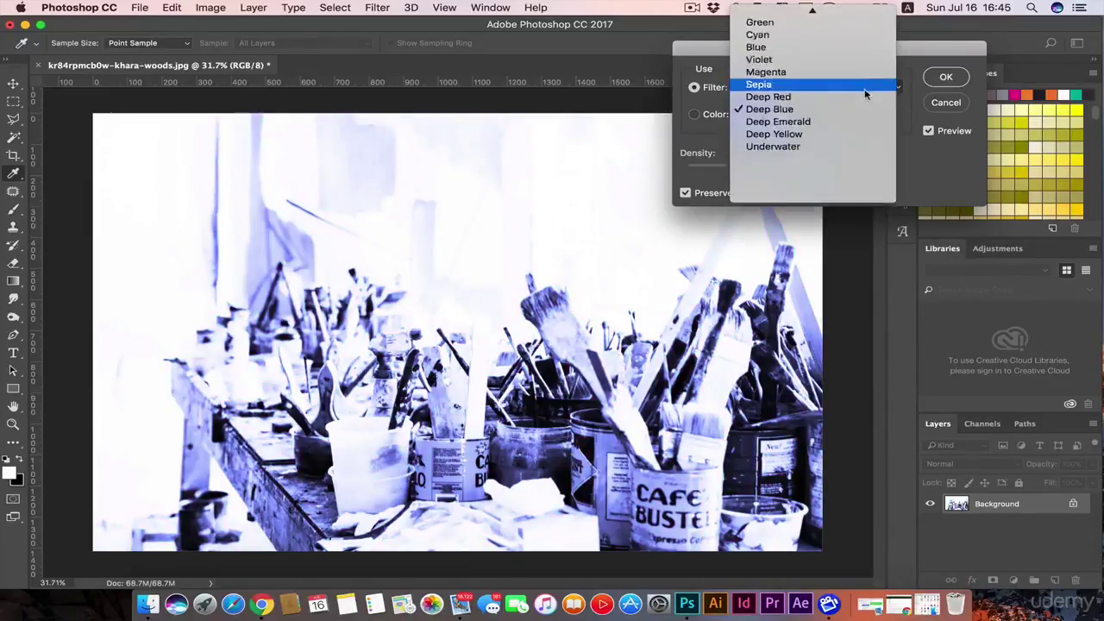
scroll(866, 93, up, 3)
click(820, 163)
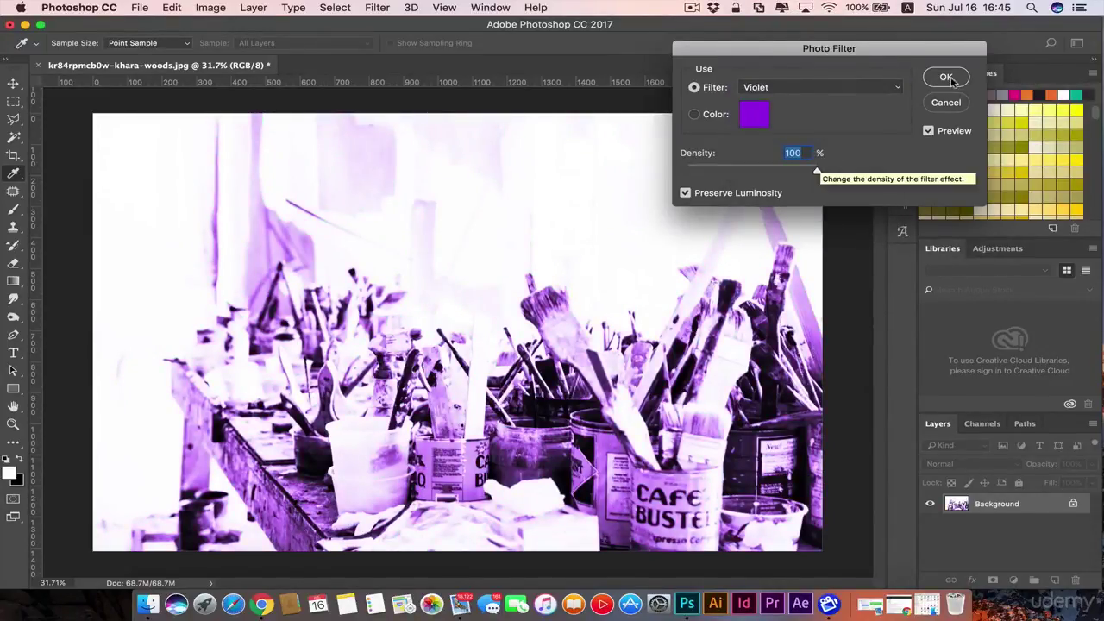
key(Return)
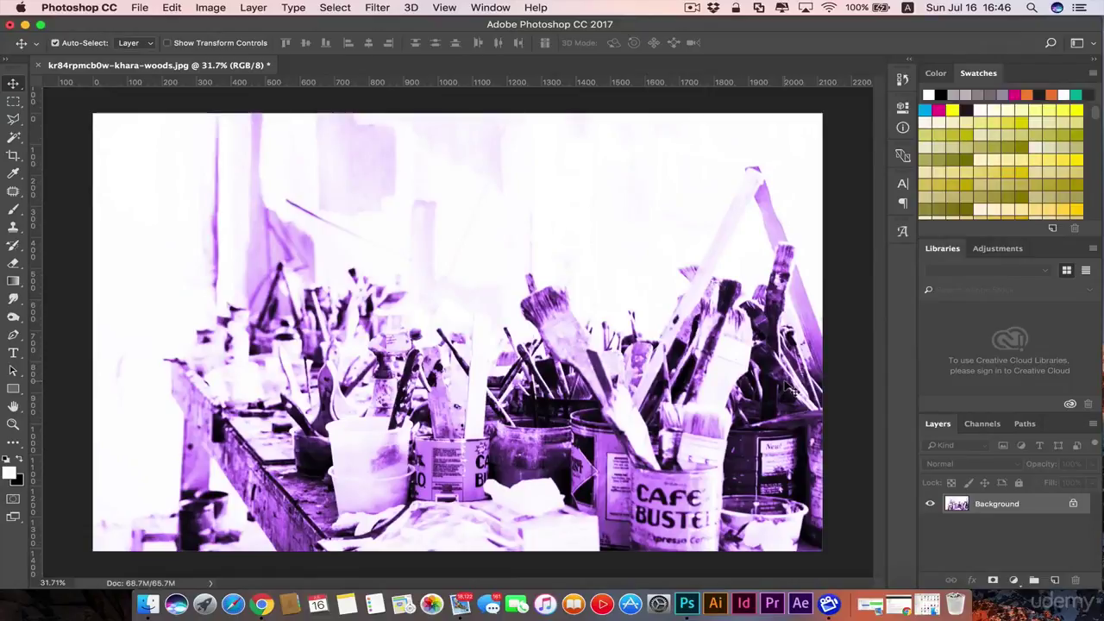
Activate the Type tool and set the foreground colour to magenta for the text.
key(t)
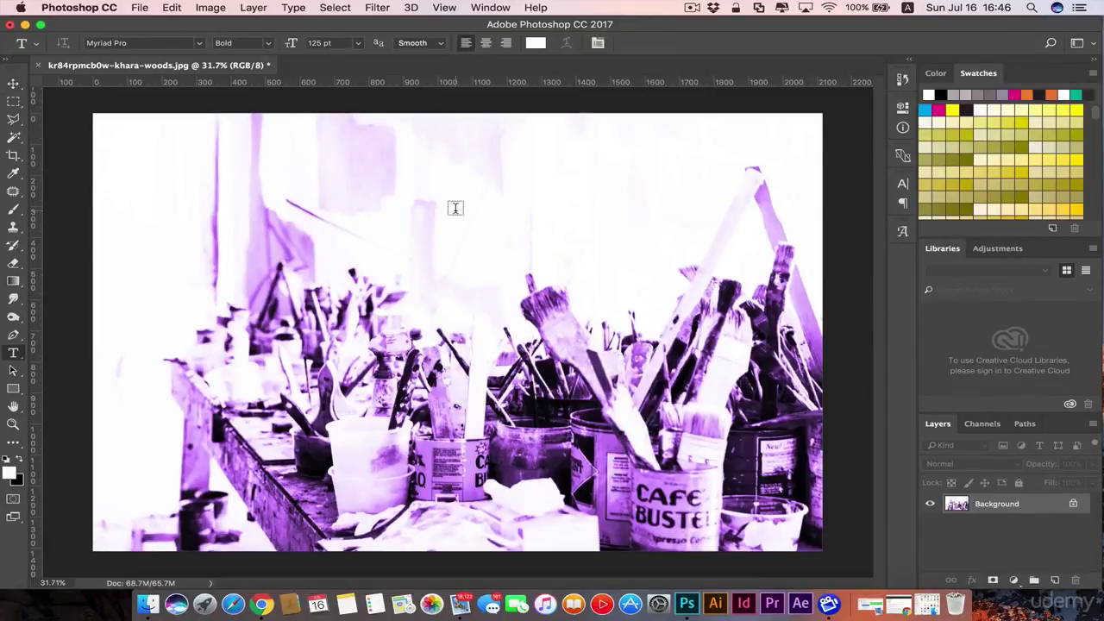
click(20, 461)
click(20, 462)
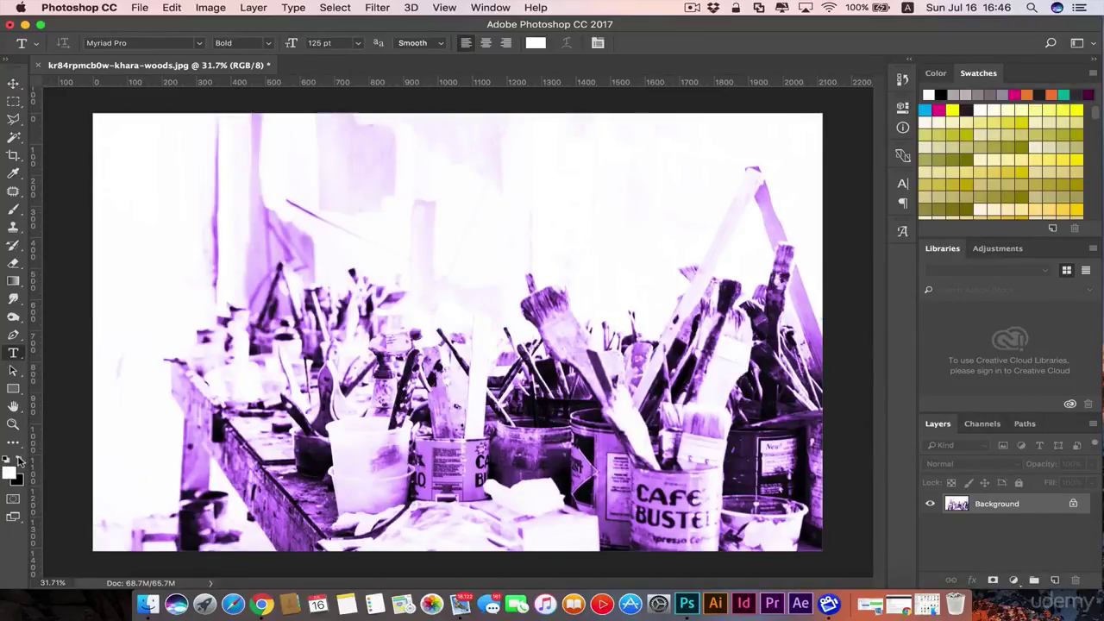
click(20, 462)
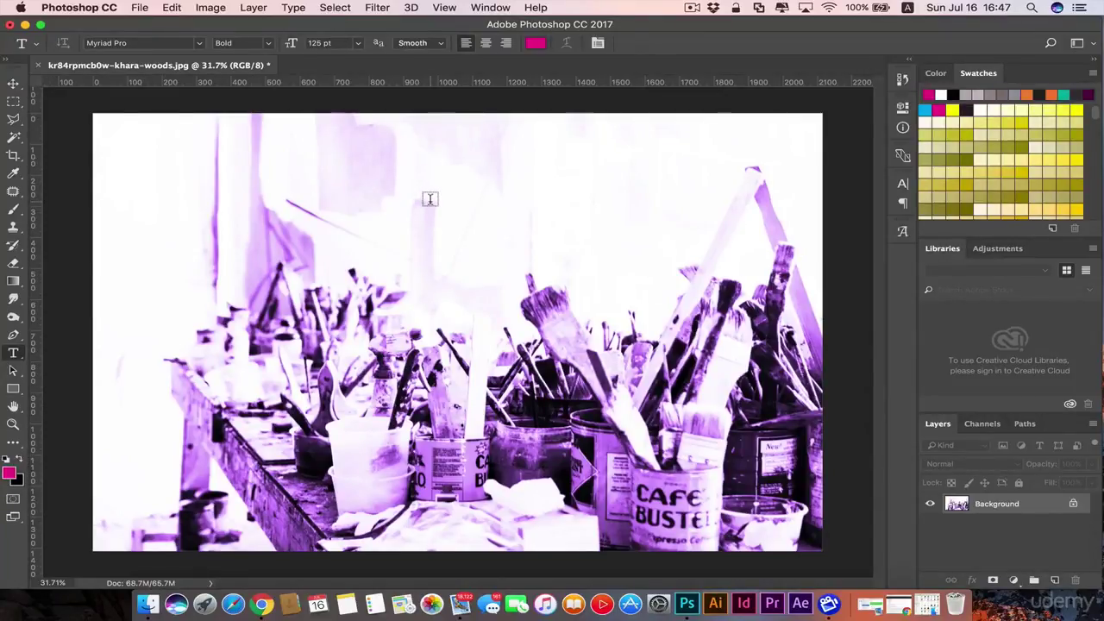
Add the magenta text "TYPO" in the blank upper area of the photo and commit it.
click(430, 200)
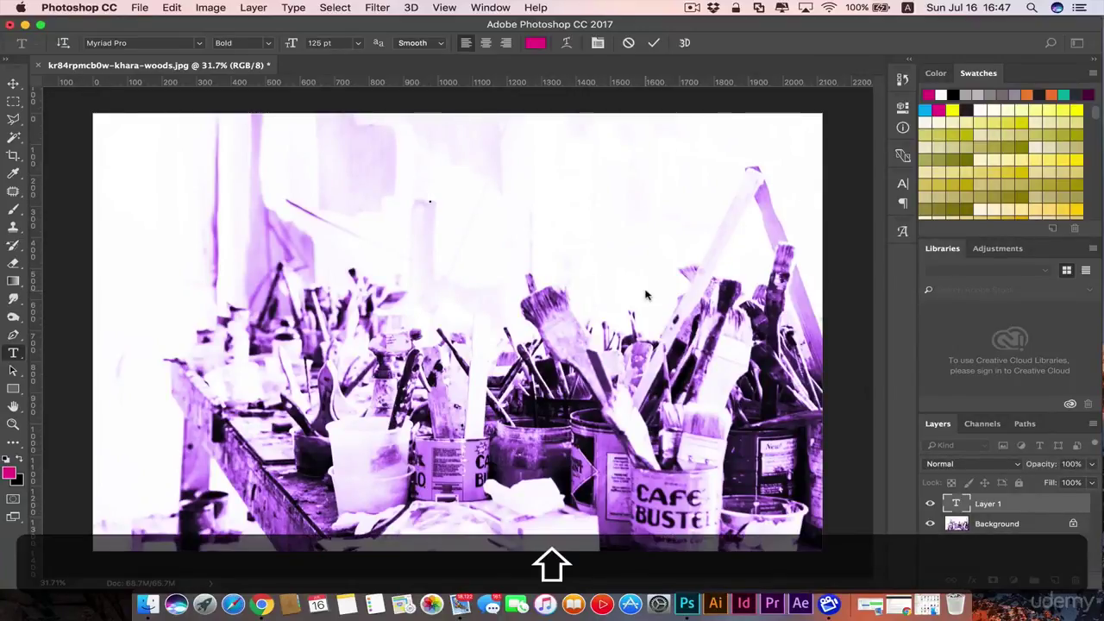
text(TYPO)
key(ctrl+Return)
key(v)
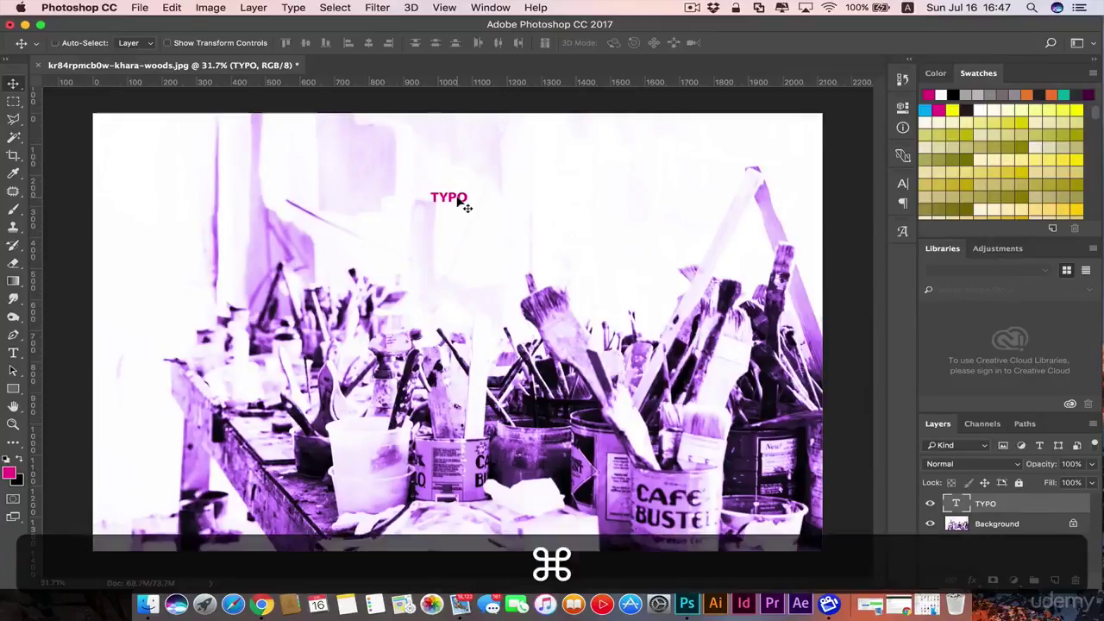
Enlarge the TYPO text to about 494 pt with Free Transform and place it in the white area above the large brushes.
key(super+t)
drag(489, 207, 630, 226)
key(Return)
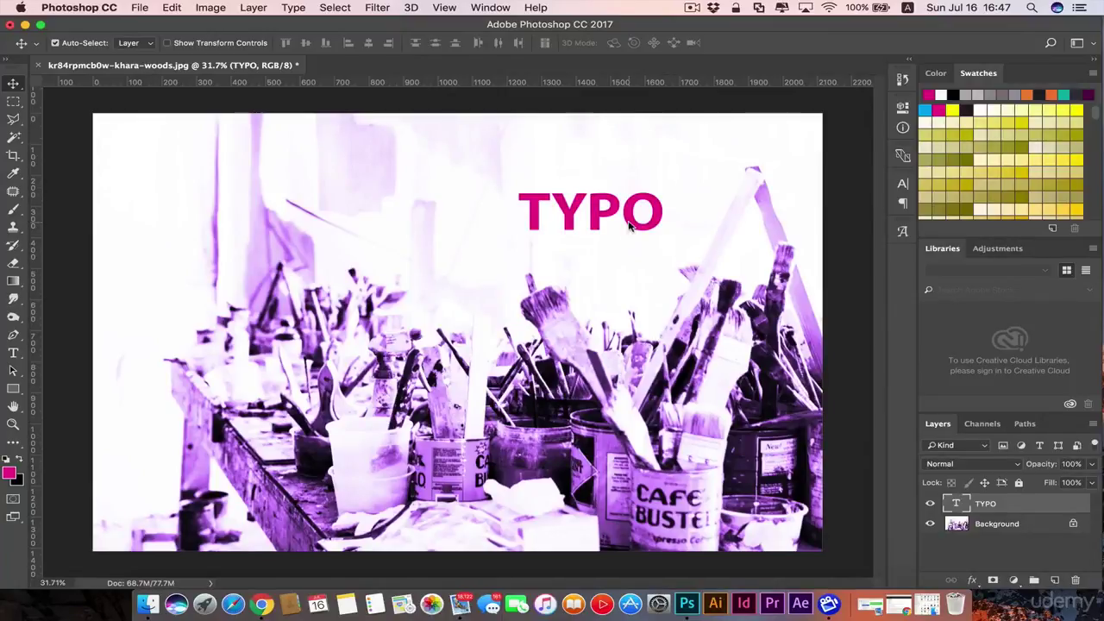
key(t)
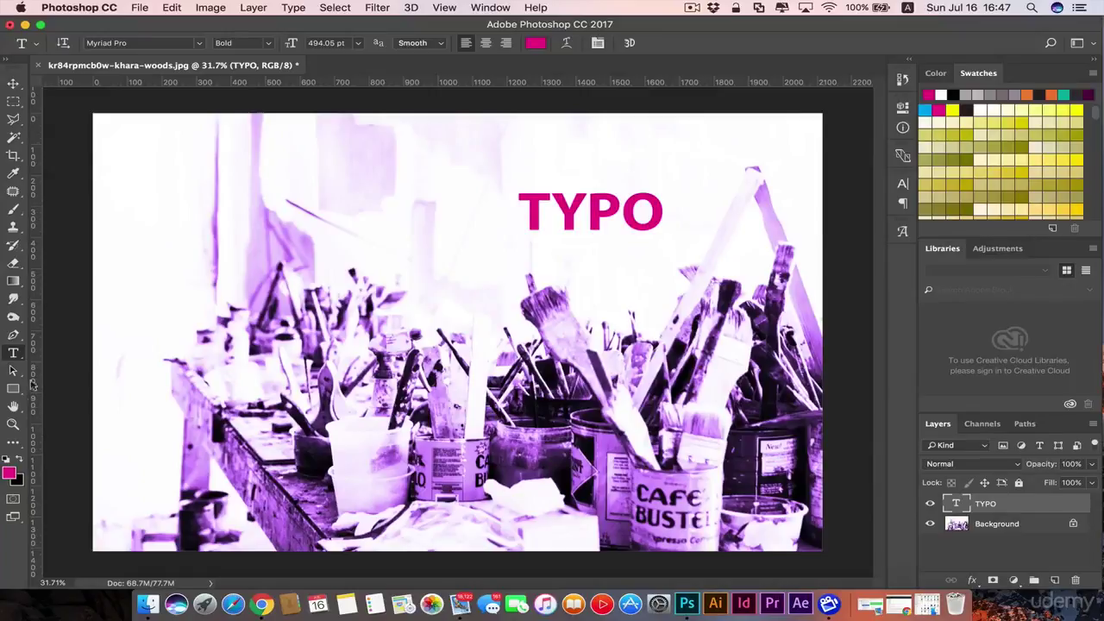
click(200, 43)
click(200, 43)
click(269, 43)
click(356, 43)
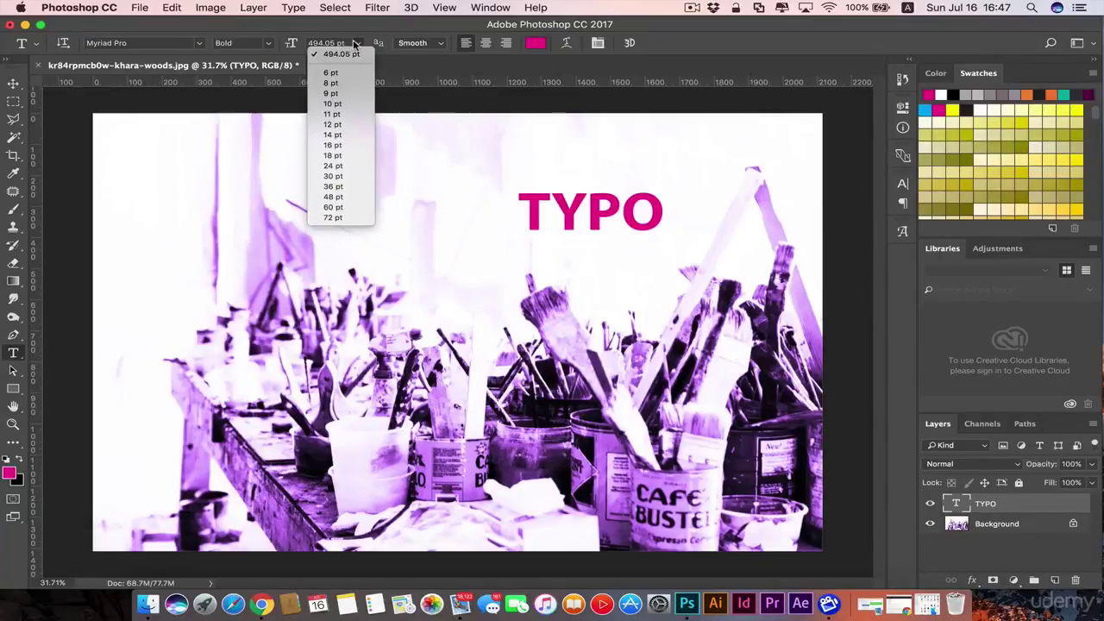
click(355, 44)
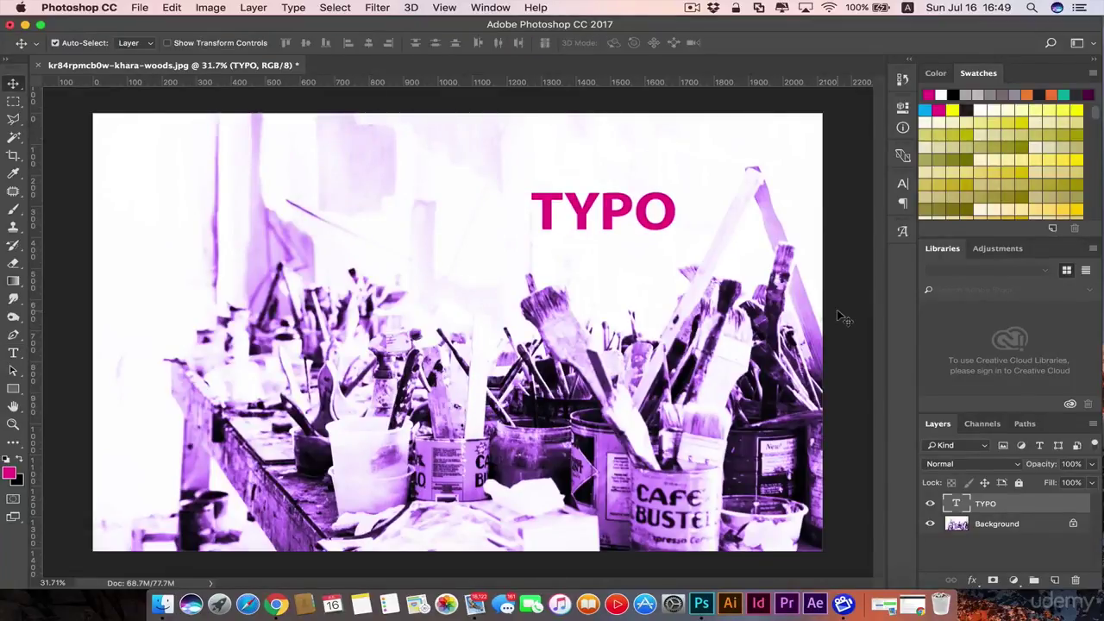